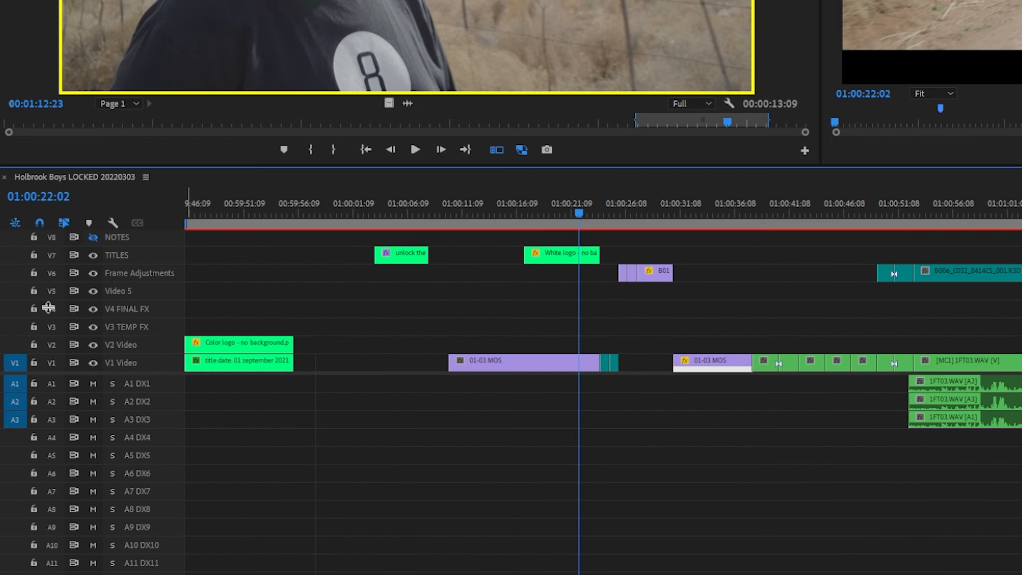
Paste a copy of the 01-03 MOS clip onto track V4 at 01:00:22:02, and undo the paste
click(32, 367)
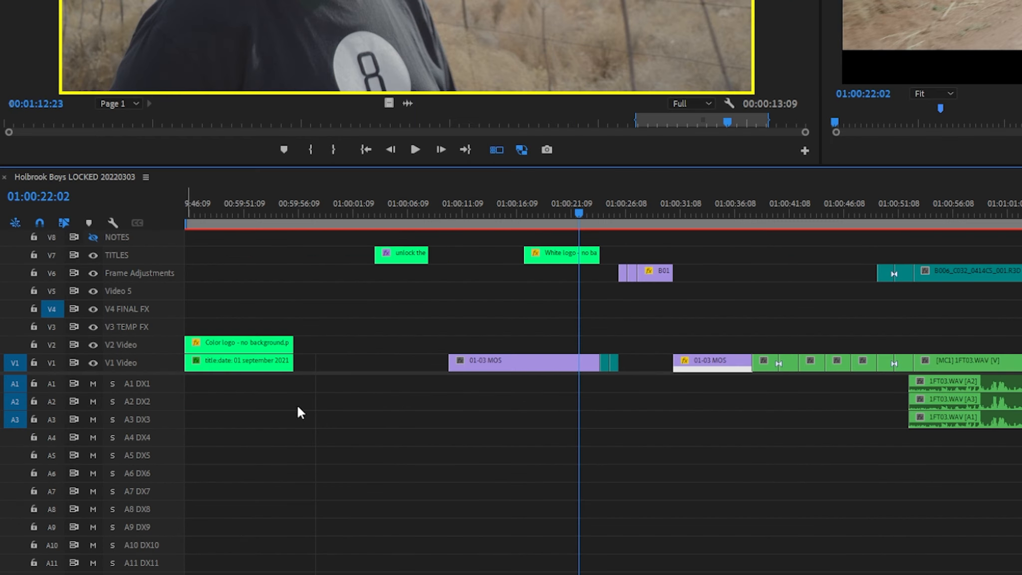
click(687, 366)
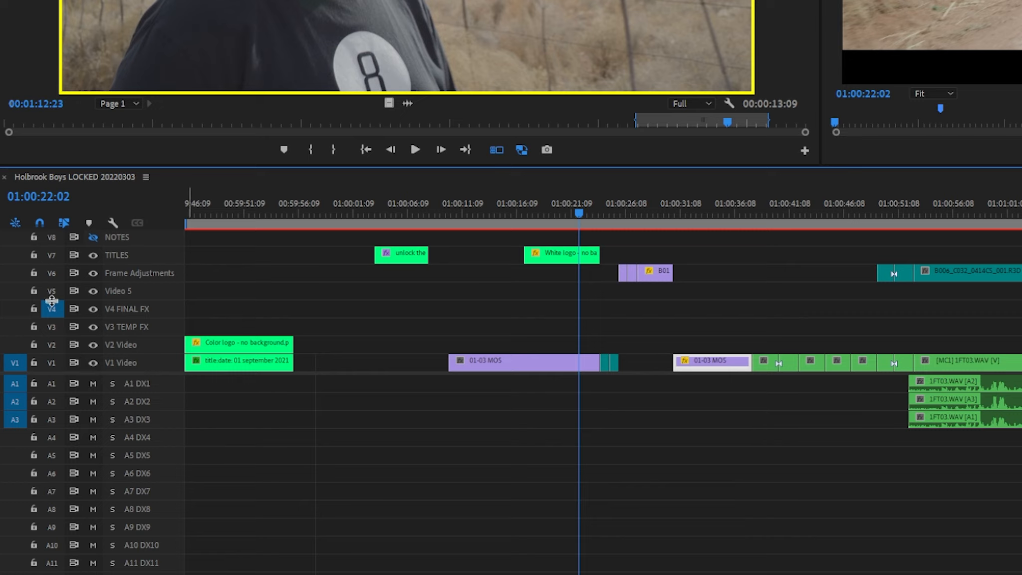
key(ctrl+v)
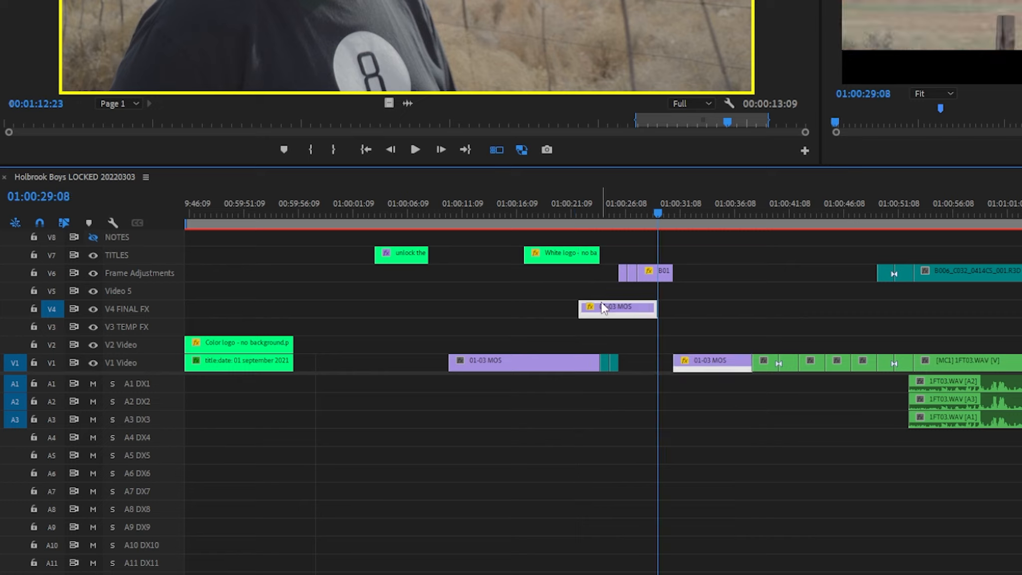
key(ctrl+z)
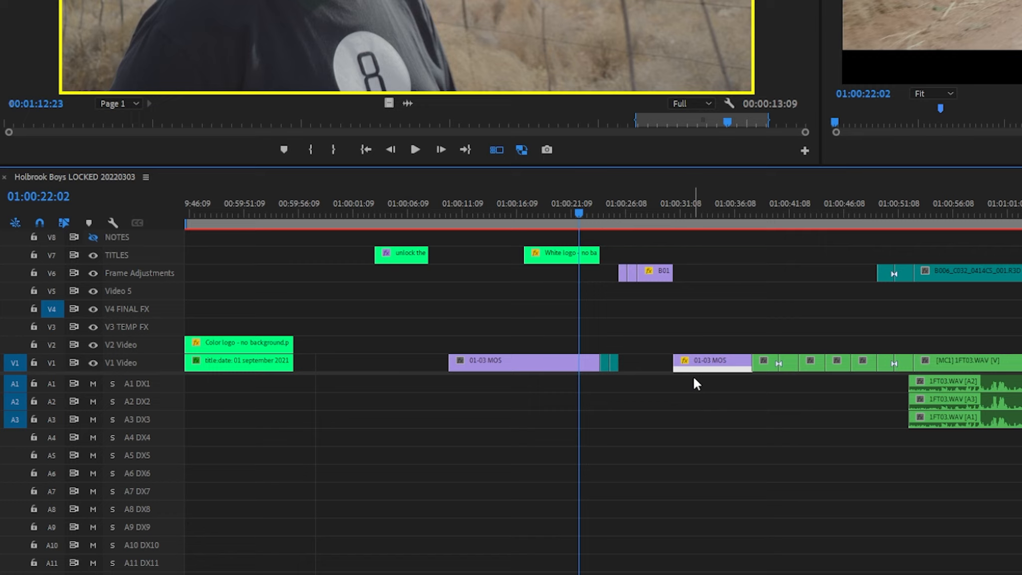
Make V6 the target instead of V4, paste the copied clip there at 01:00:32:15, and undo the paste
drag(55, 307, 51, 273)
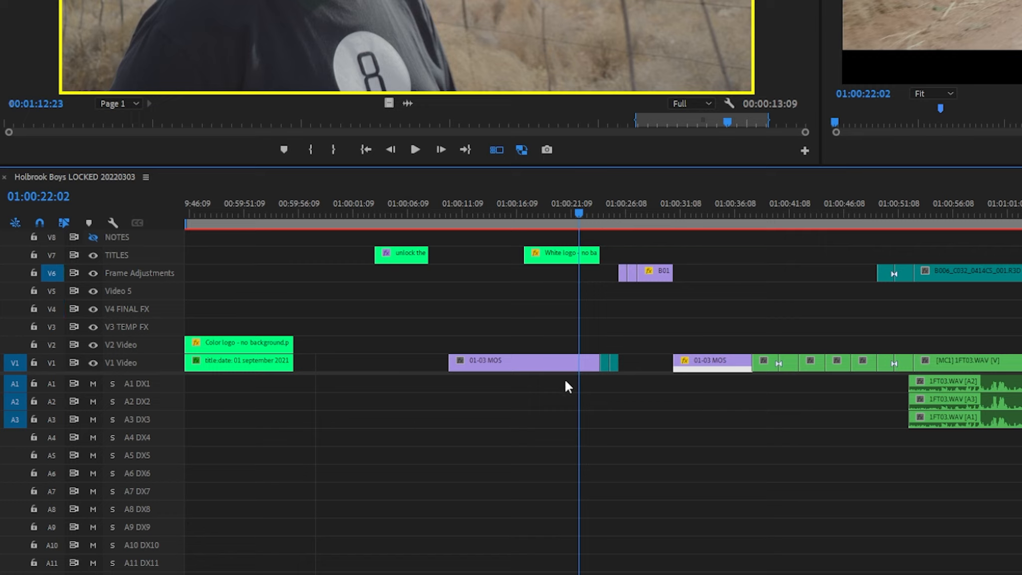
click(695, 206)
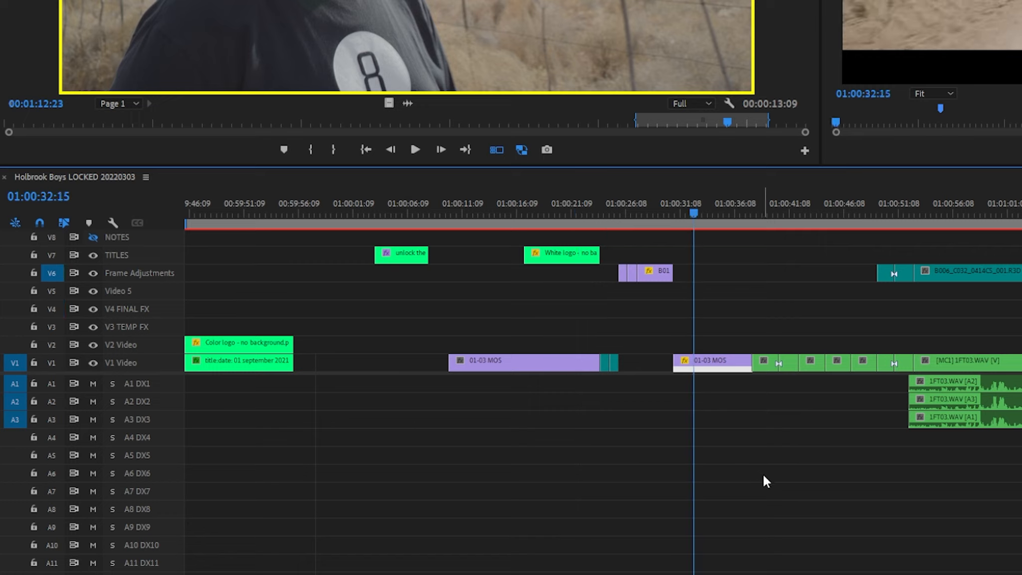
key(ctrl+v)
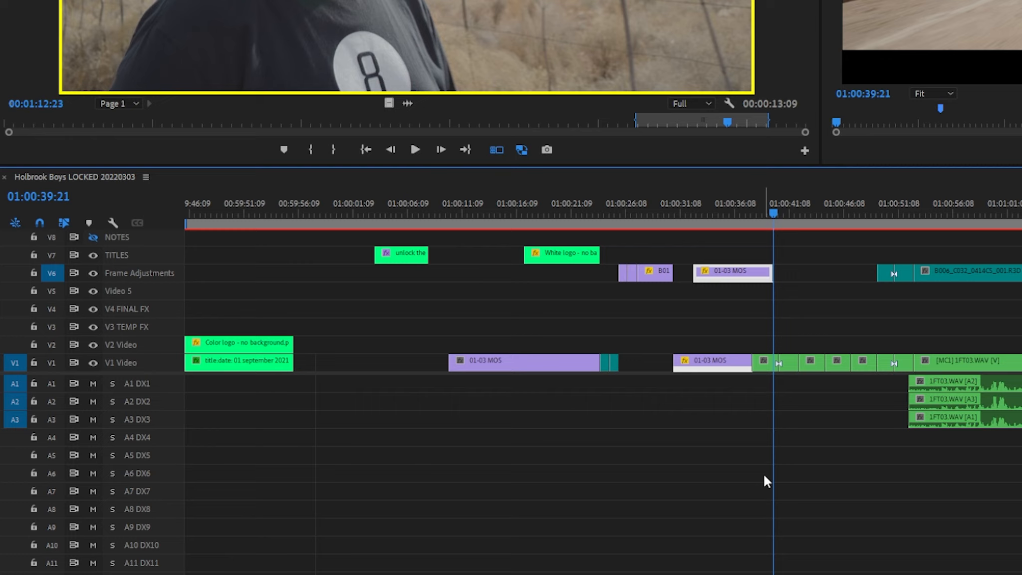
key(ctrl+z)
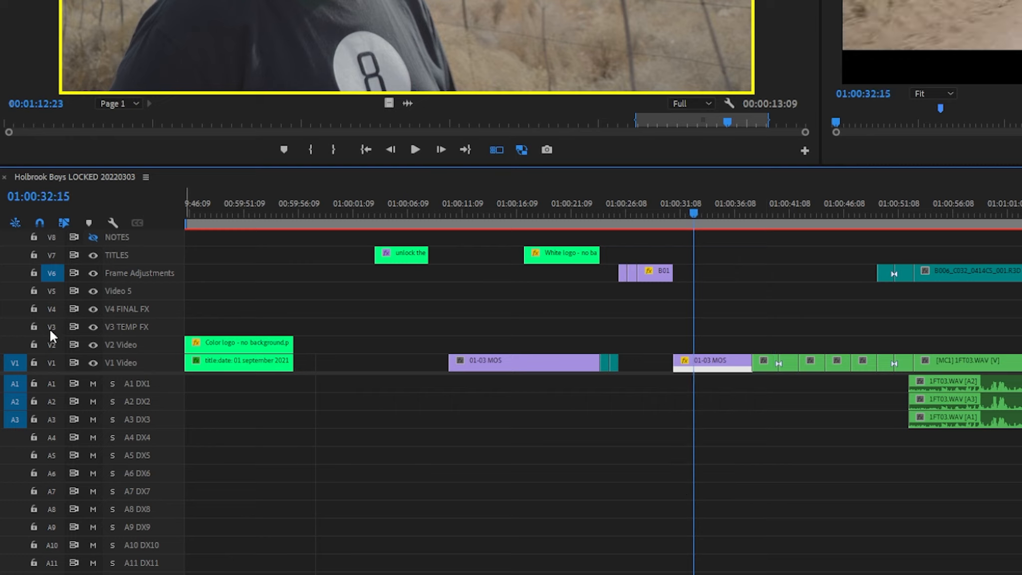
Target track V3 TEMP FX and paste the copied 01-03 MOS clip
click(51, 327)
key(ctrl+v)
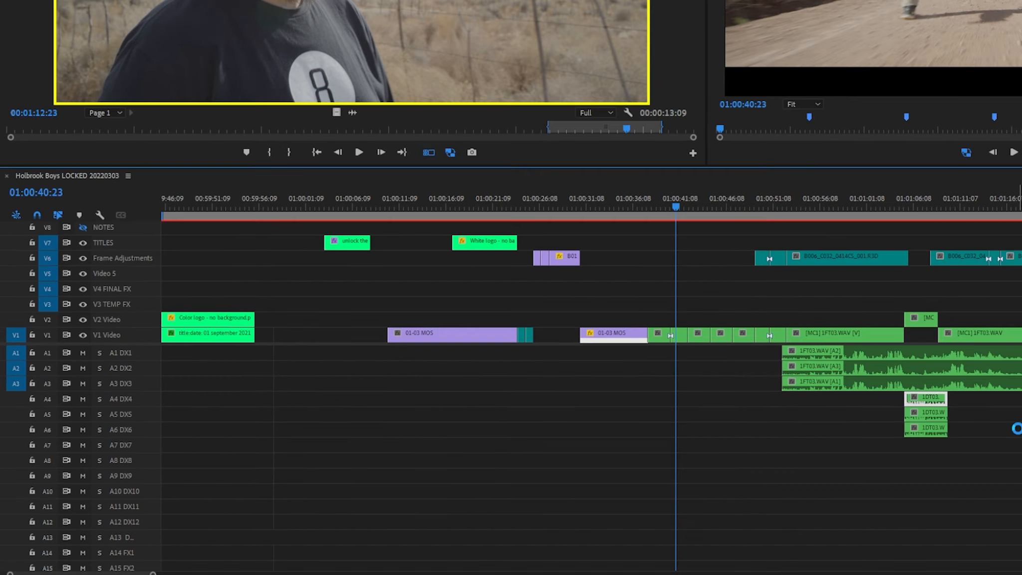
Paste the copied audio clip onto track A8 at 01:00:34:01, and undo the paste
click(611, 205)
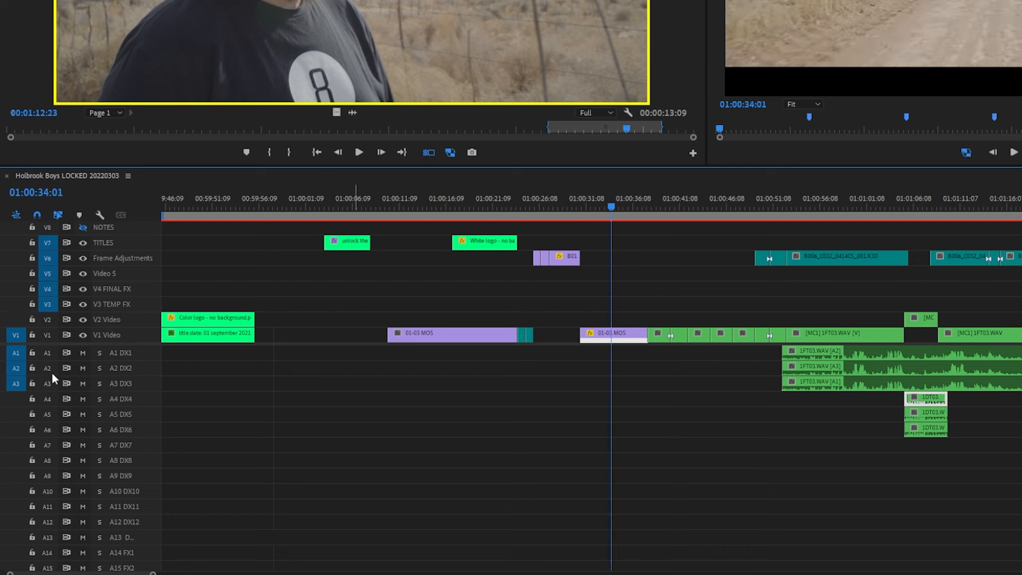
click(48, 460)
key(ctrl+v)
key(ctrl+z)
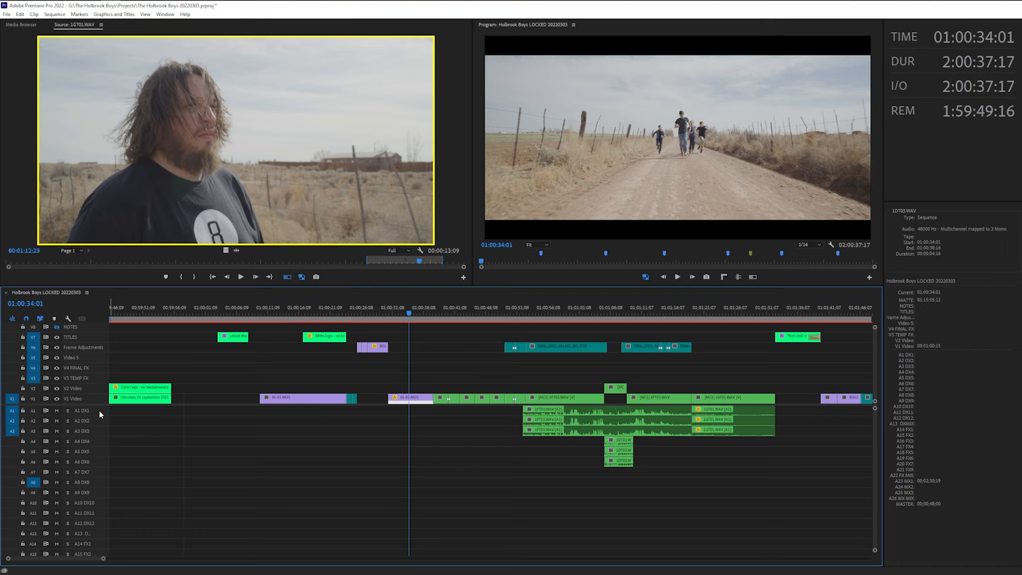
Toggle targeting for all video and all audio tracks at once, leaving every track untargeted
shift+click(33, 399)
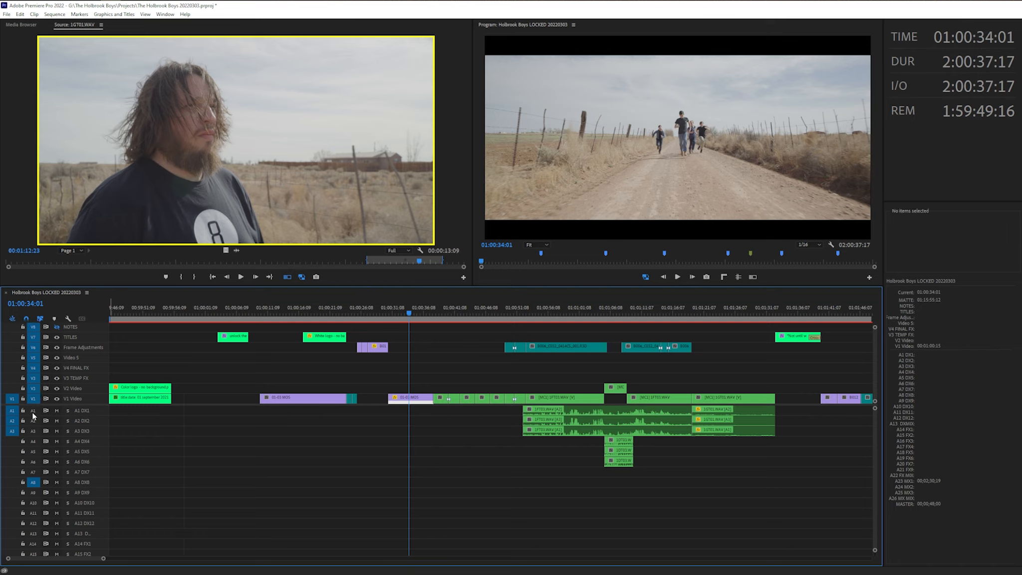
shift+click(32, 412)
shift+click(33, 411)
shift+click(33, 398)
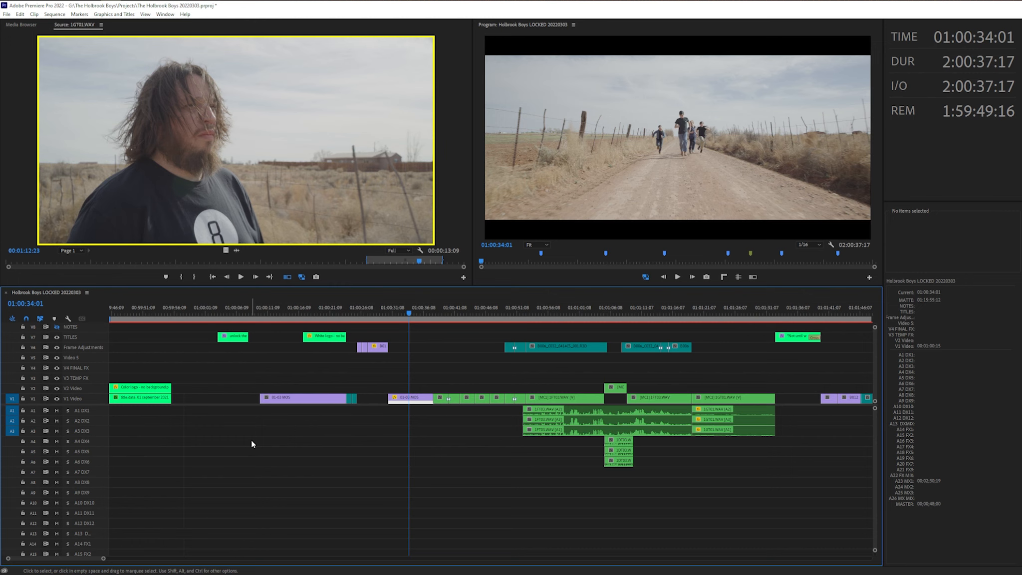
Open the keyboard shortcut settings and filter the command list by "toggle target"
key(ctrl+alt+k)
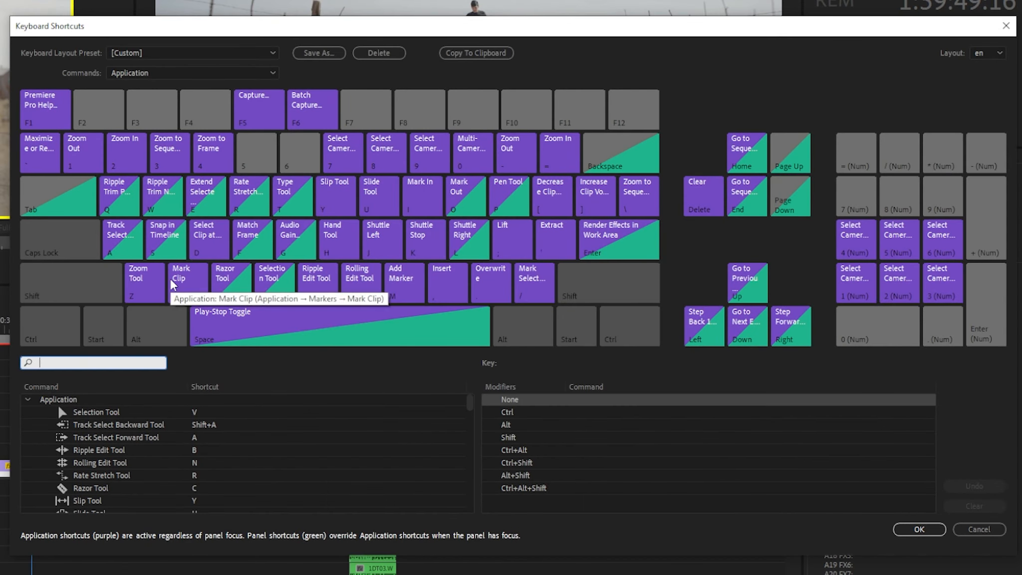
text(toggle)
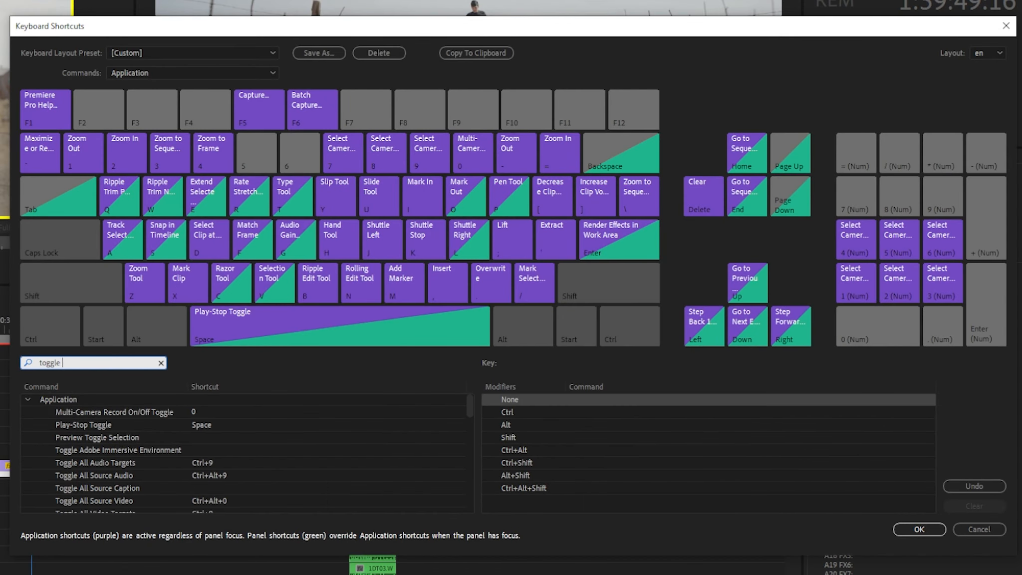
text( target)
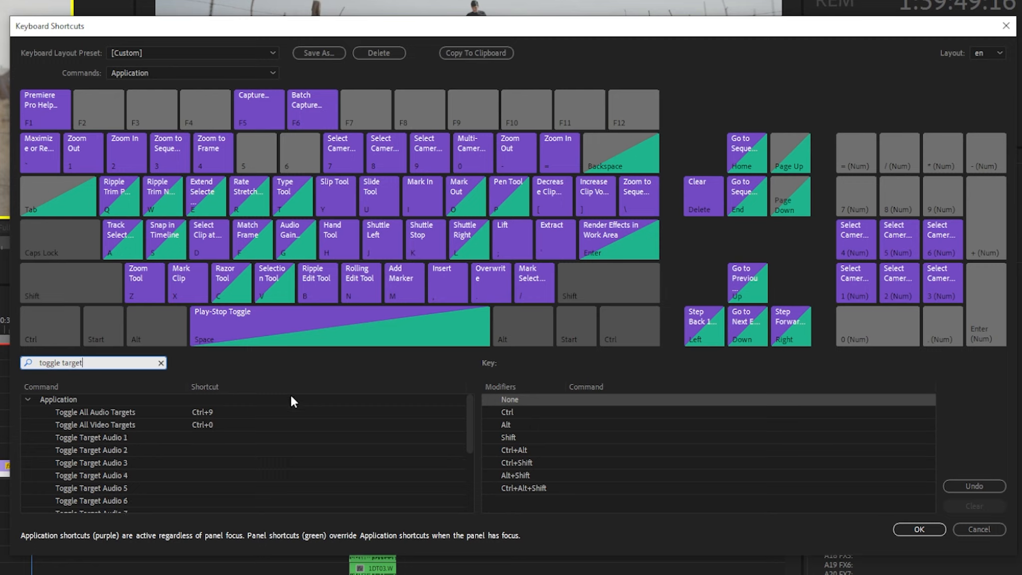
scroll(137, 438, down, 1)
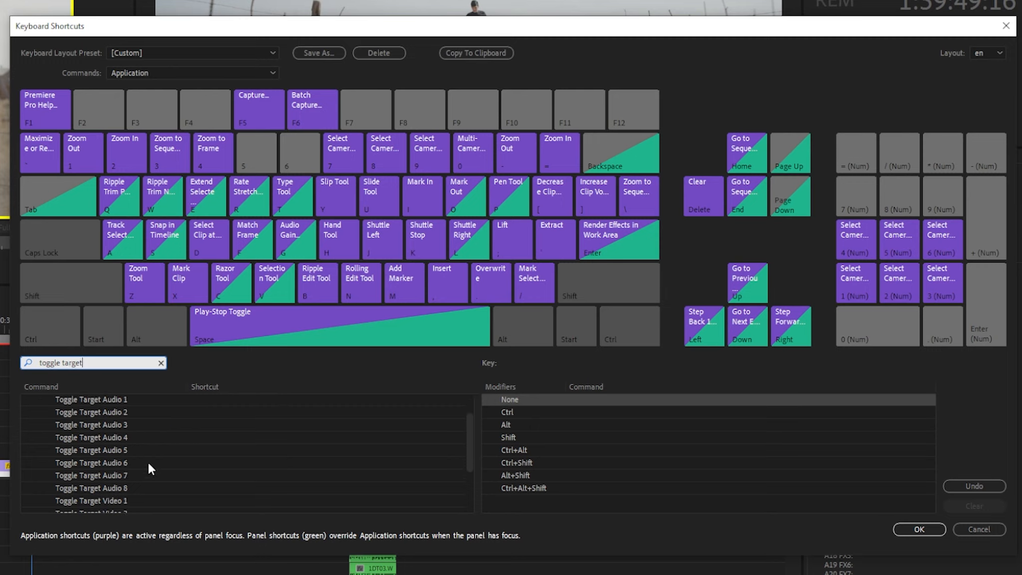
scroll(138, 472, down, 2)
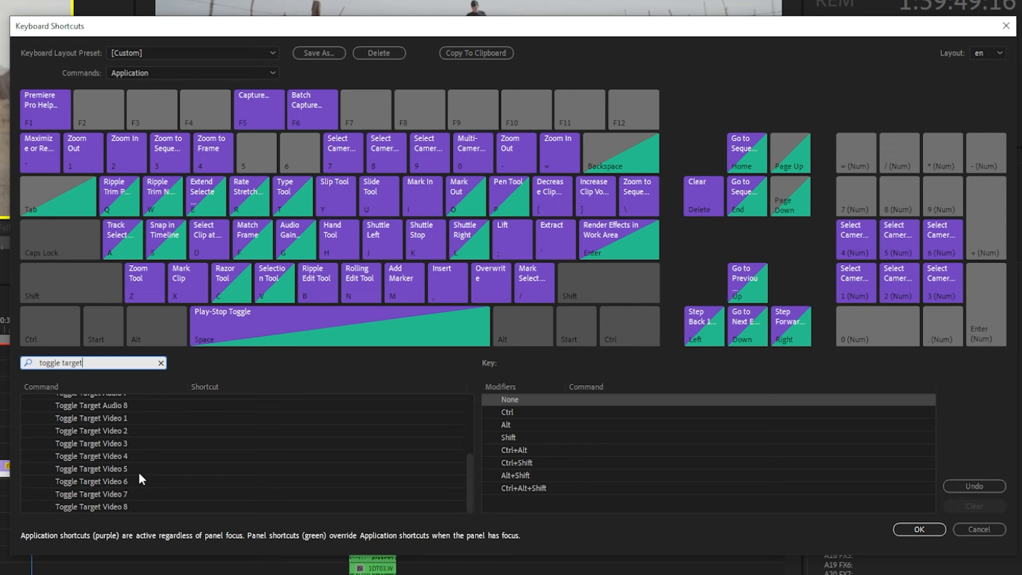
scroll(143, 480, up, 3)
Assign Ctrl+Alt with numpad 1 to 5 to the commands Toggle Target Audio 1 to 5, respectively
click(194, 433)
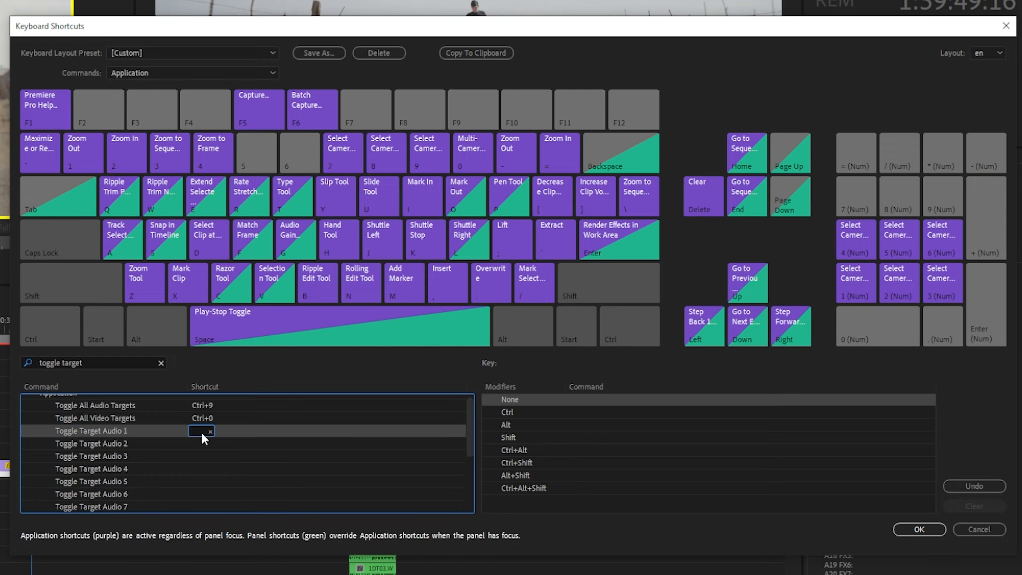
key(ctrl+alt)
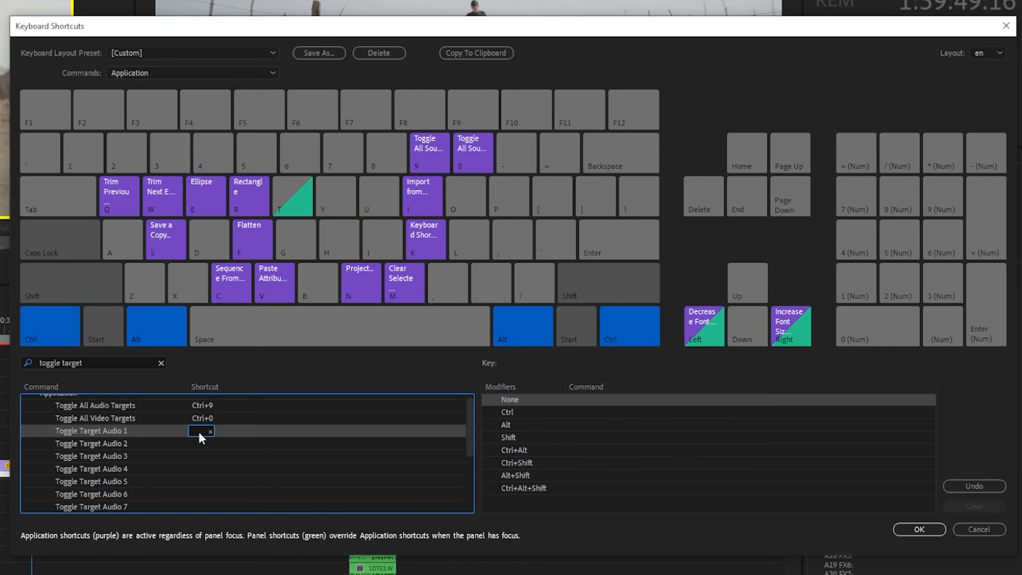
key(ctrl+alt+KP_1)
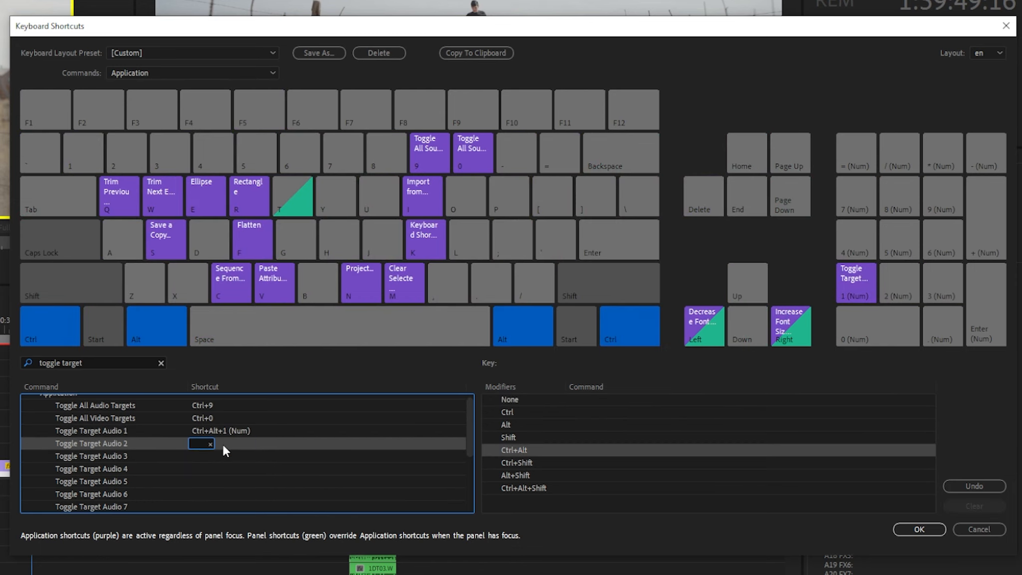
key(ctrl+alt+KP_2)
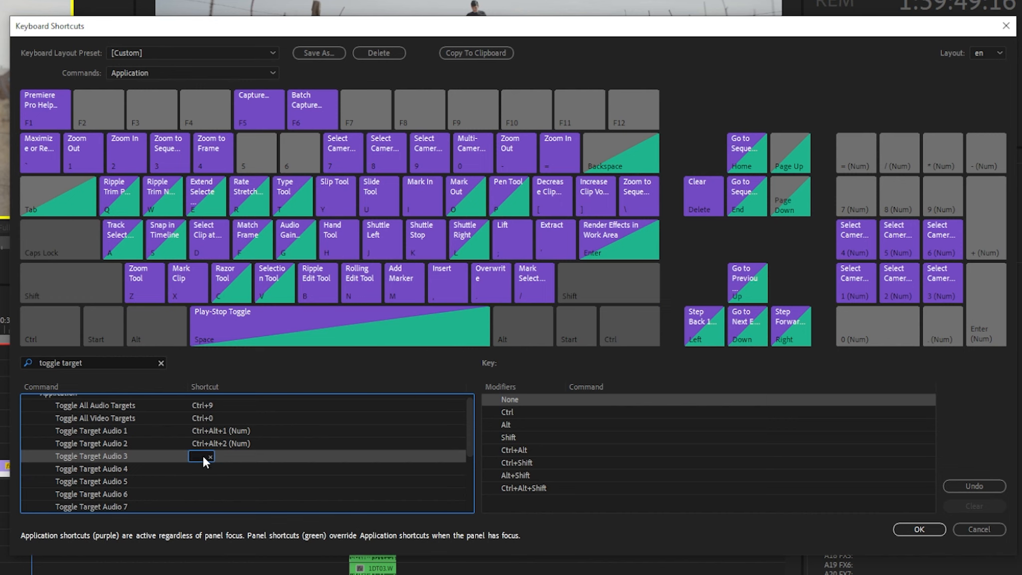
key(ctrl+alt+KP_3)
click(201, 466)
key(ctrl+alt+KP_4)
click(192, 480)
key(ctrl+alt+KP_5)
Assign Ctrl+Alt with numpad 6 to 8 to the commands Toggle Target Audio 6 to 8, respectively
scroll(192, 480, down, 1)
click(197, 455)
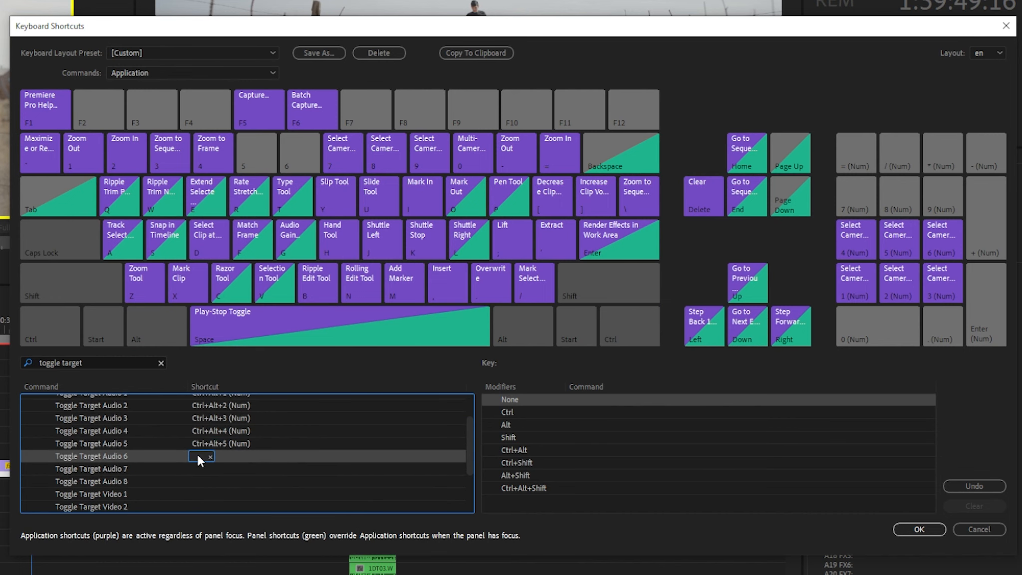
key(ctrl+alt+KP_6)
click(195, 468)
key(ctrl+alt+KP_7)
click(197, 480)
key(ctrl+alt+KP_8)
Assign Alt with numpad 1 to 4 to the commands Toggle Target Video 1 to 4, respectively
click(254, 492)
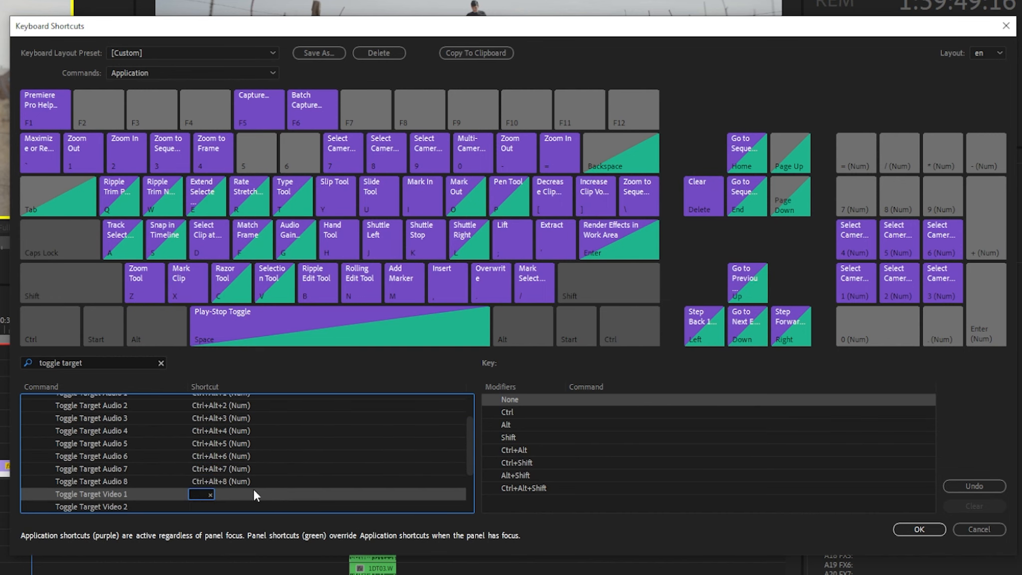
scroll(254, 489, down, 1)
key(alt+KP_1)
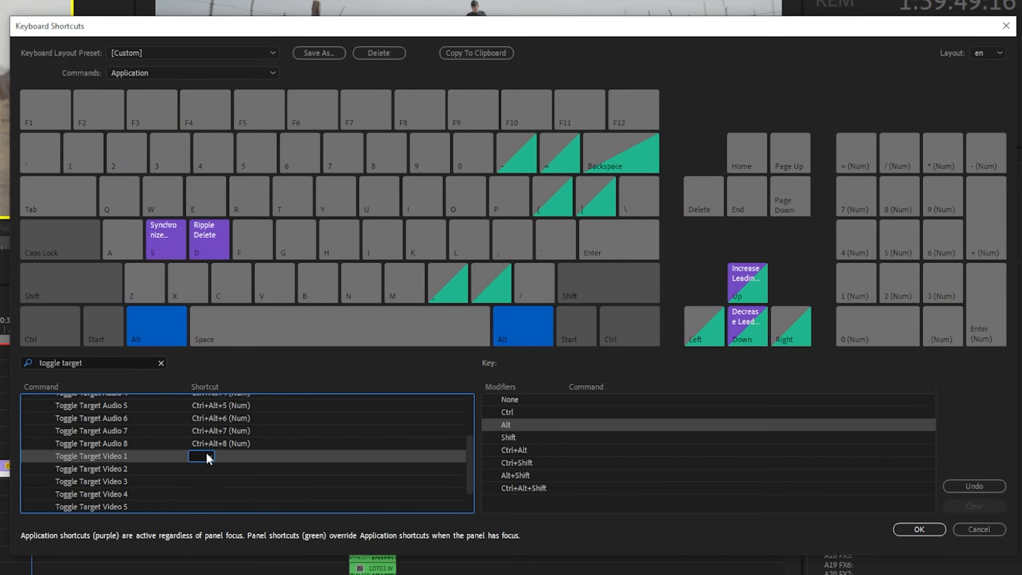
click(194, 467)
key(alt+KP_2)
key(alt+KP_3)
click(202, 492)
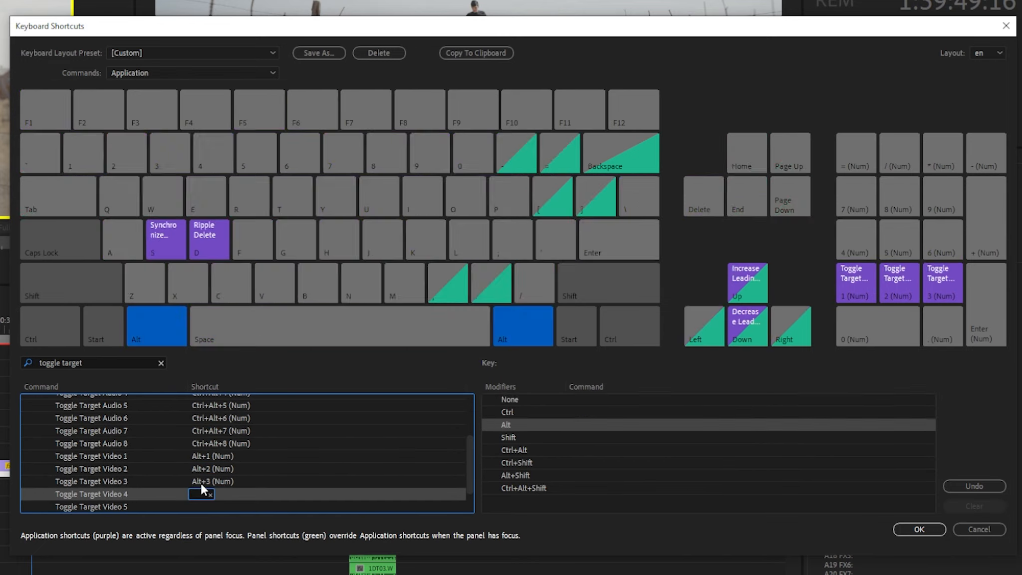
key(alt+KP_4)
Assign Alt with numpad 5 to 8 to Toggle Target Video 5 to 8, and save the shortcut changes
scroll(201, 487, down, 1)
click(207, 468)
key(alt+KP_5)
click(200, 480)
key(alt+KP_6)
key(alt+KP_7)
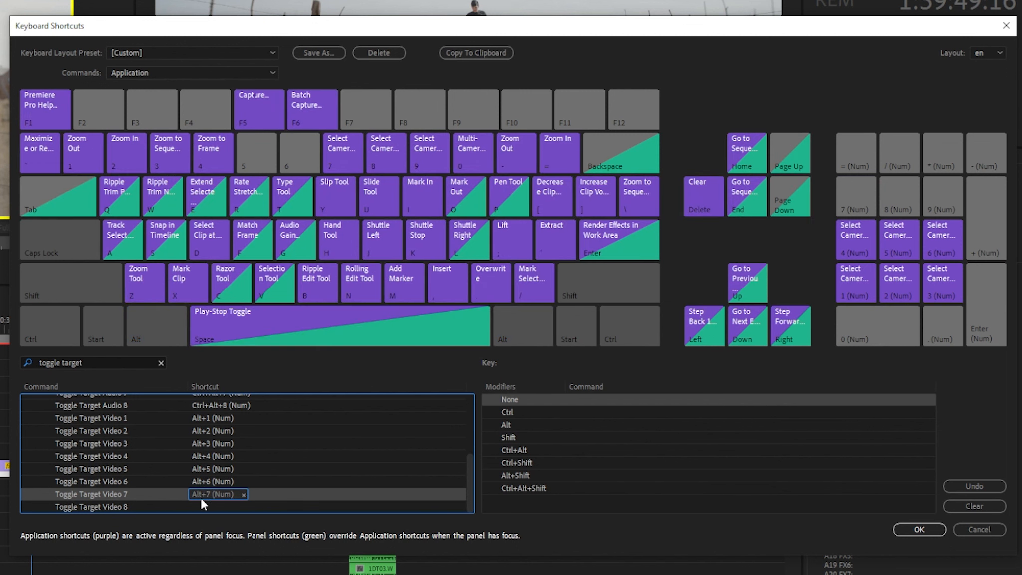
click(202, 506)
key(alt+KP_8)
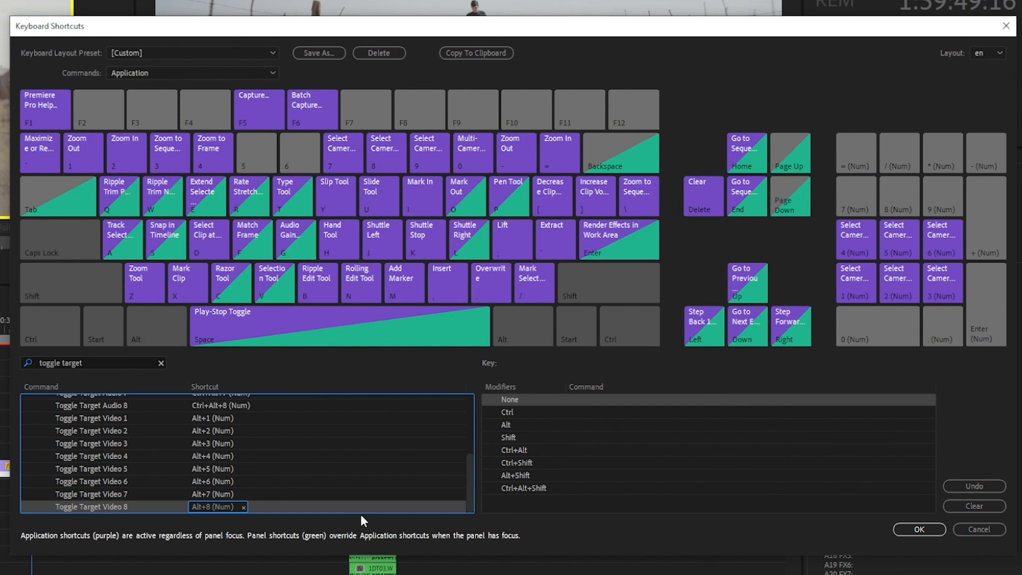
click(917, 528)
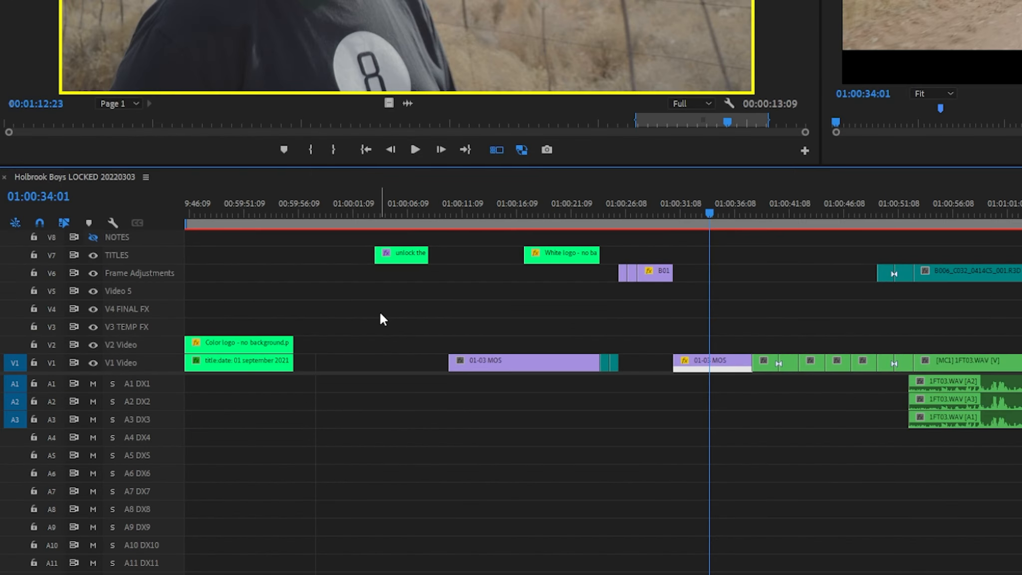
Target video tracks V1 to V8 one by one using the new toggle target shortcuts
key(alt+KP_1)
key(alt+KP_2)
key(alt+KP_3)
key(alt+KP_4)
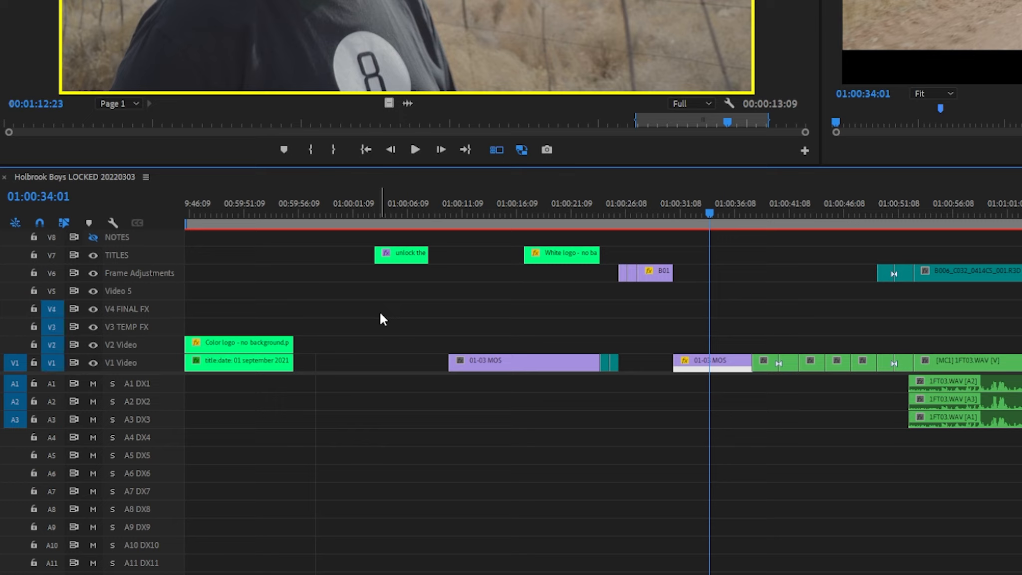
key(alt+KP_5)
key(alt+KP_6)
key(alt+KP_7)
key(alt+KP_8)
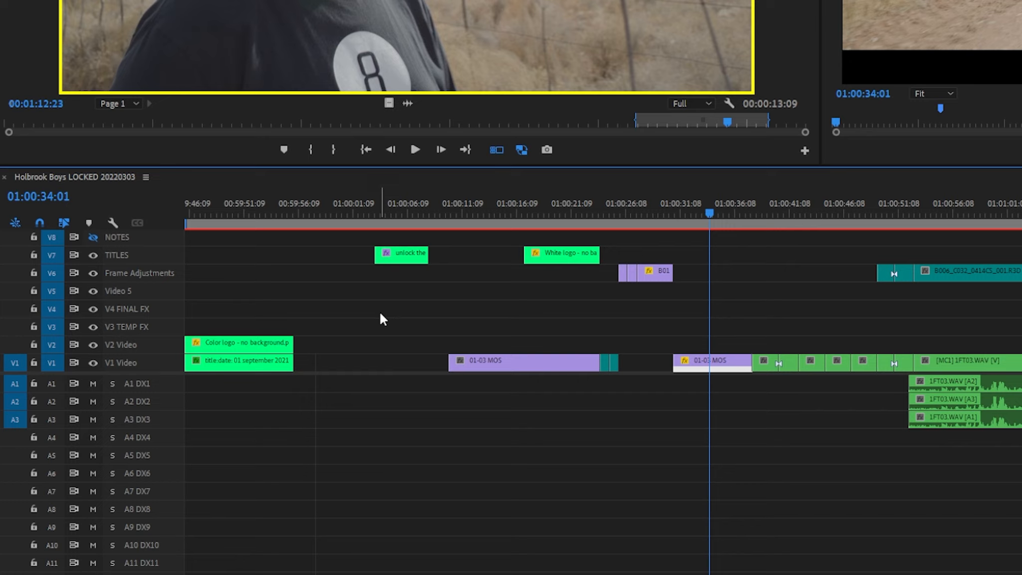
Untarget video tracks V1 to V8 one by one using the toggle target shortcuts
key(alt+KP_1)
key(alt+KP_2)
key(alt+KP_3)
key(alt+KP_4)
key(alt+KP_5)
key(alt+KP_6)
key(alt+KP_7)
key(alt+KP_8)
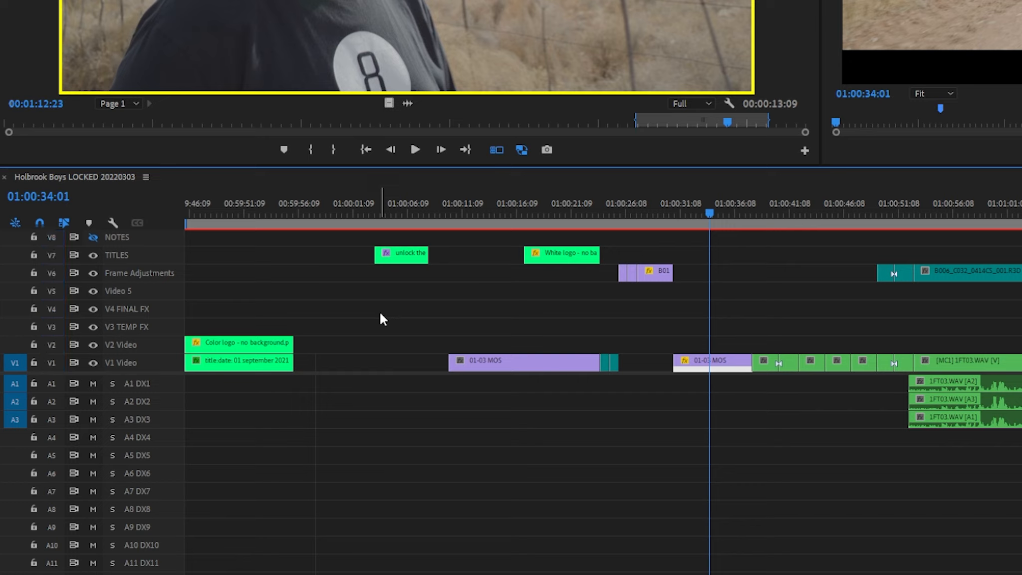
Target audio tracks A1 to A7 one by one using the toggle target shortcuts
key(ctrl+KP_1)
key(ctrl+KP_2)
key(ctrl+KP_3)
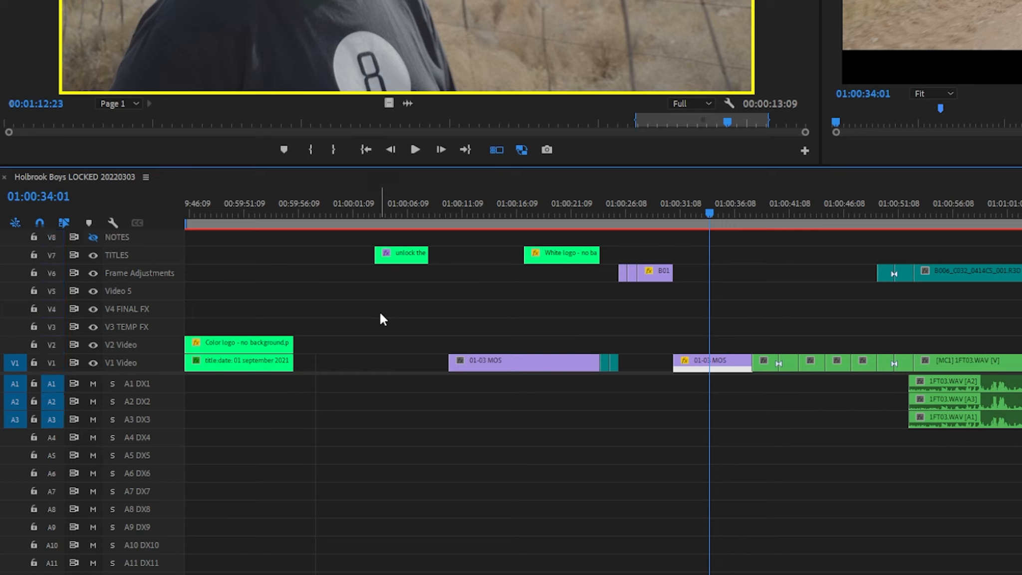
key(ctrl+KP_4)
key(ctrl+KP_5)
key(ctrl+KP_6)
key(ctrl+KP_7)
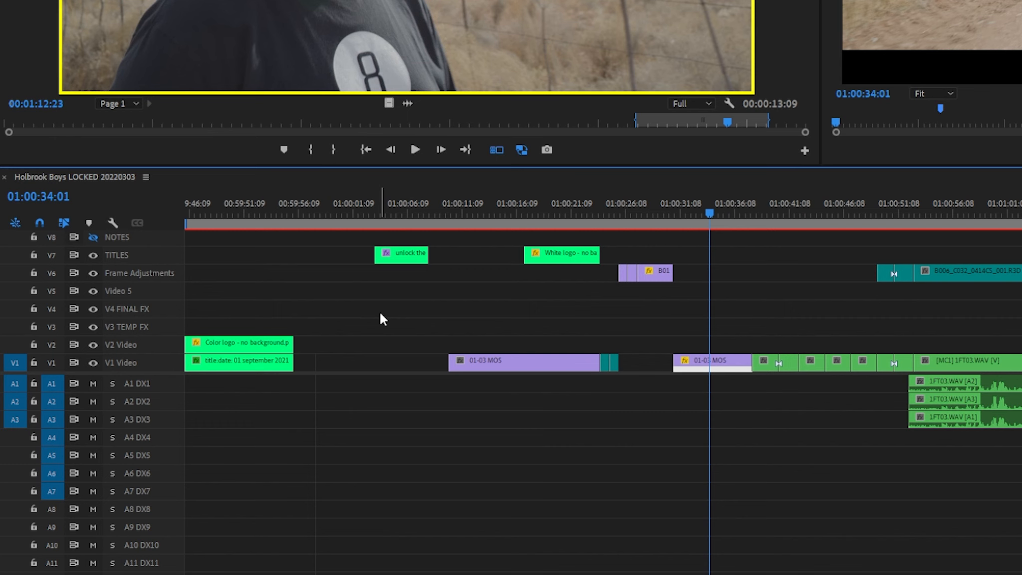
Toggle the track targets until only V1 and A1 to A3 are targeted
key(alt+KP_1)
key(alt+KP_2)
key(alt+KP_3)
key(alt+KP_4)
key(alt+KP_5)
key(alt+KP_6)
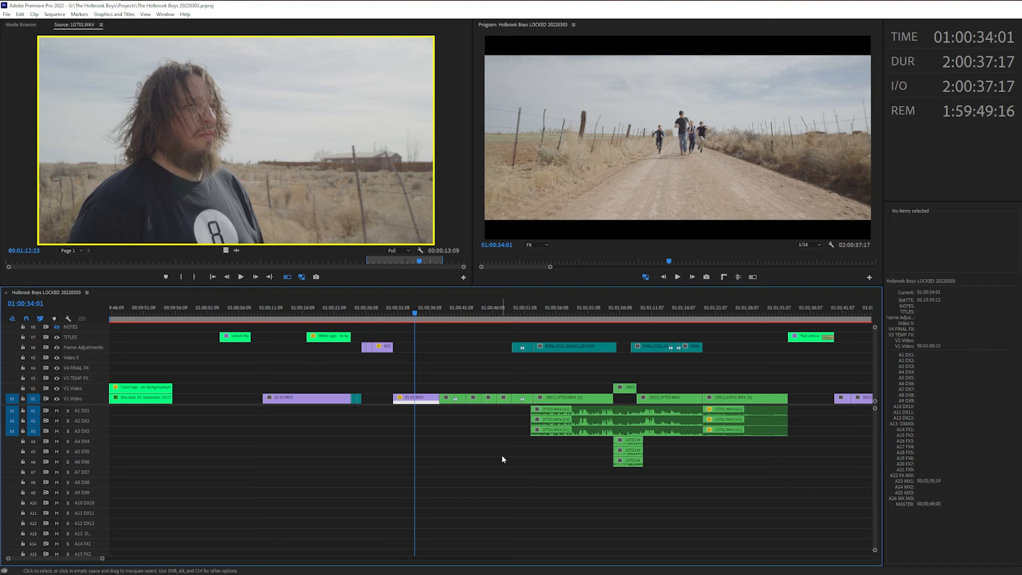
Step the playhead forward through the edit points on the targeted tracks to 01:01:19:10
key(Down)
key(Down)
key(Down)
key(Down)
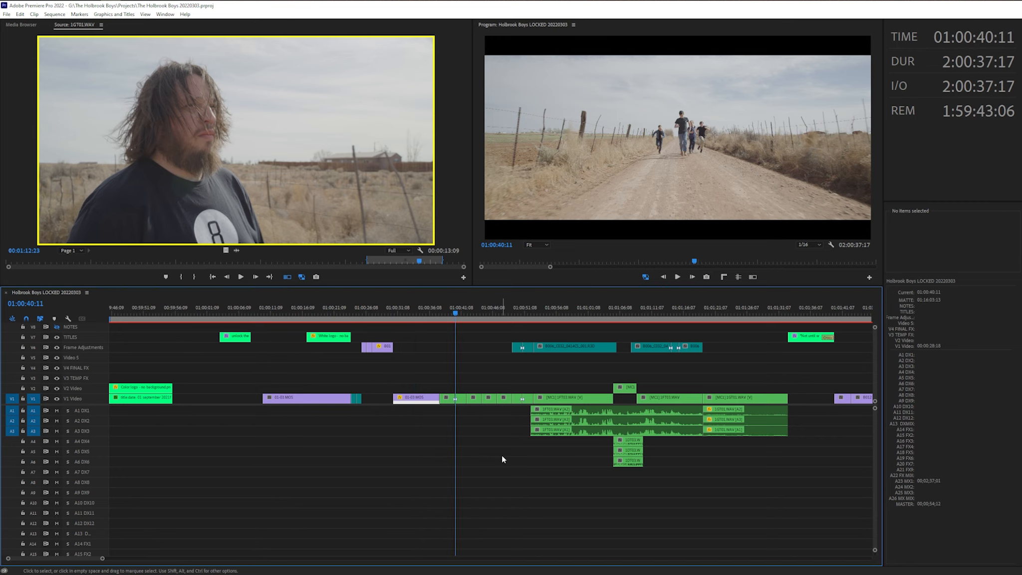
key(Down)
key(Down)
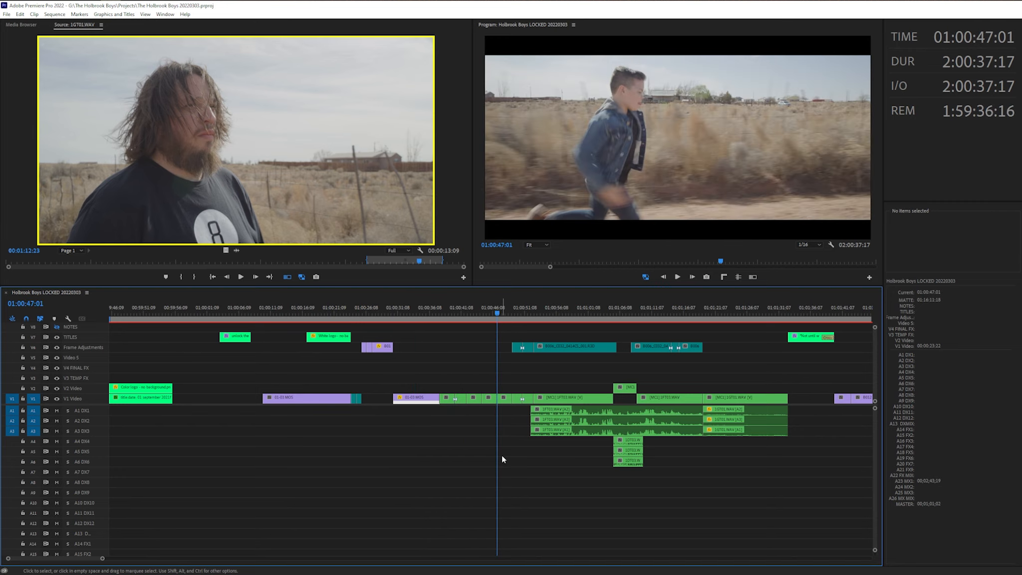
key(Down)
key(Down)
key(Down)
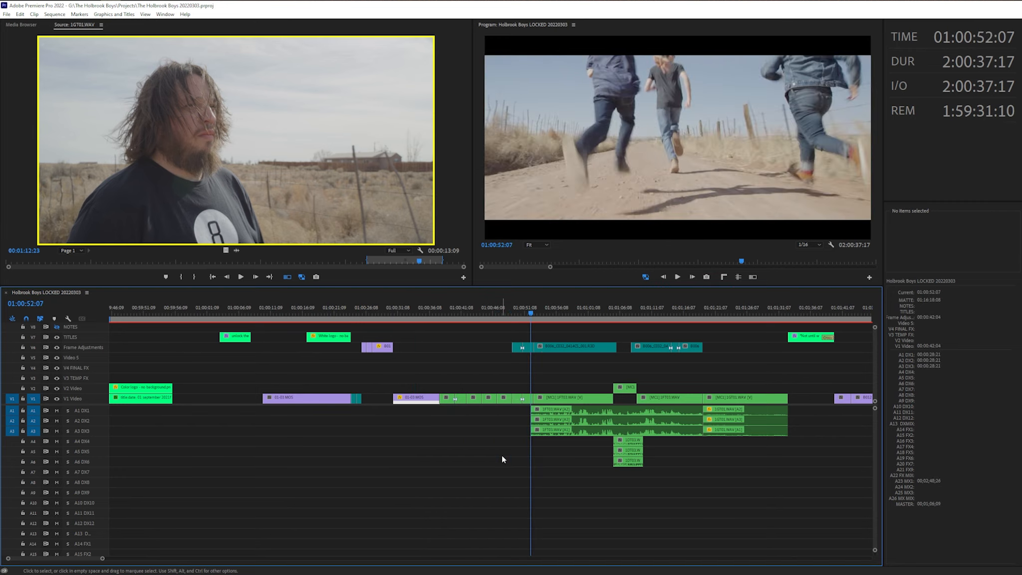
key(Down)
key(Down)
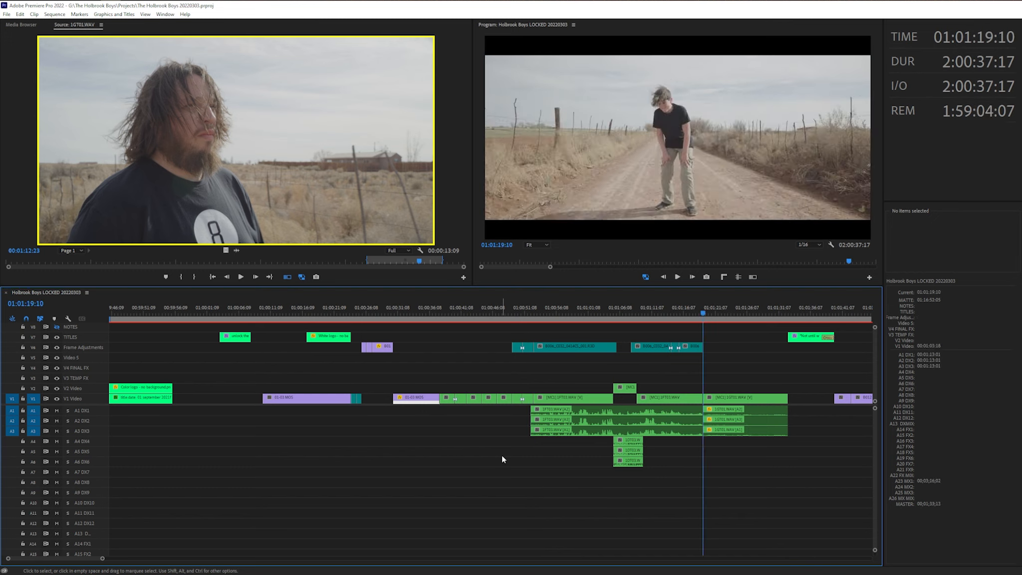
Step the playhead back through the edit points on the targeted tracks to 01:00:25:18
key(Up)
key(Up)
key(Up)
key(Up)
key(Up)
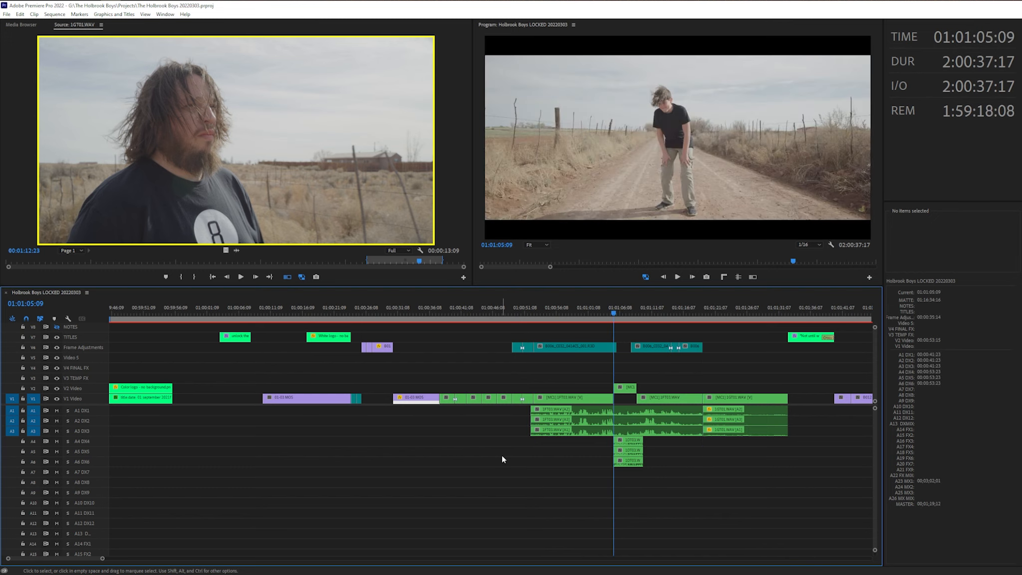
key(Up)
key(Up)
key(Up)
key(Up)
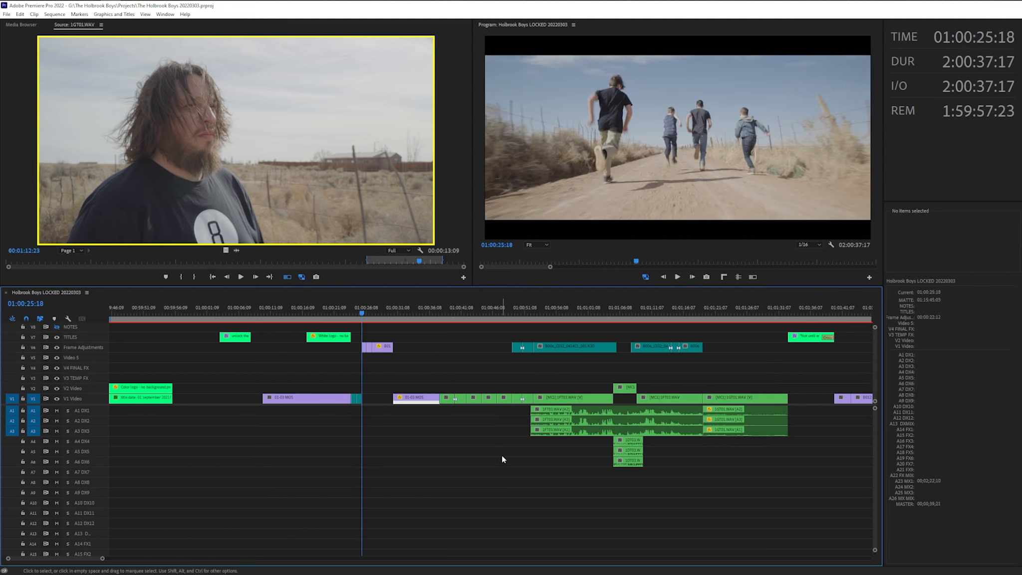
Target V6 and step the playhead forward through the edit points to 01:00:49:10
key(Down)
key(Up)
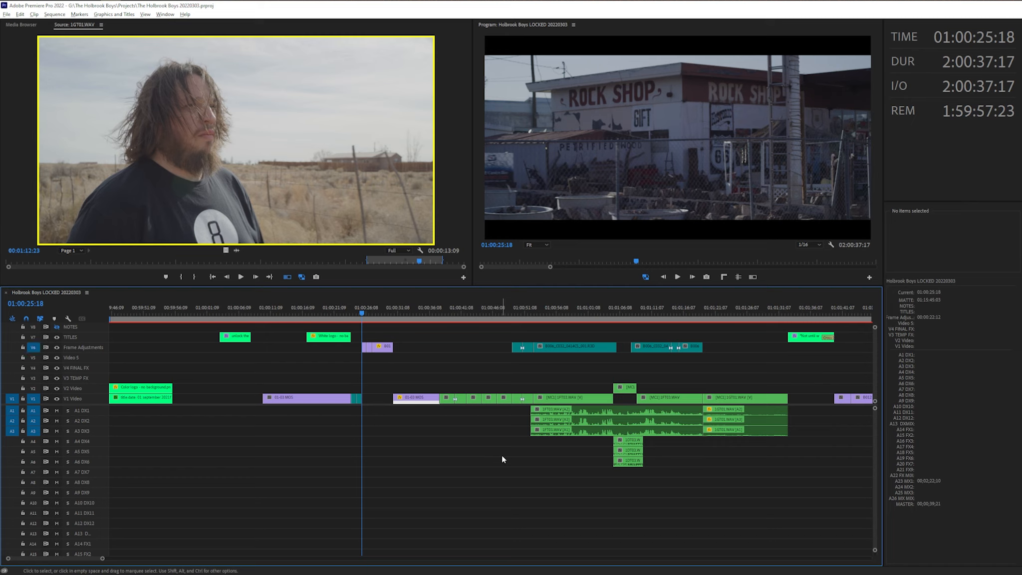
key(Down)
key(Down)
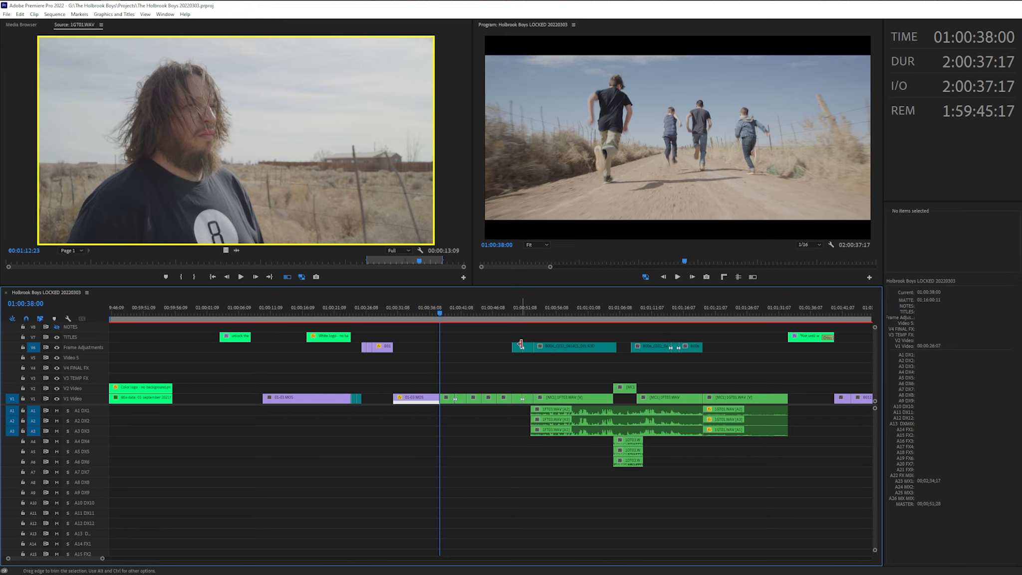
key(Down)
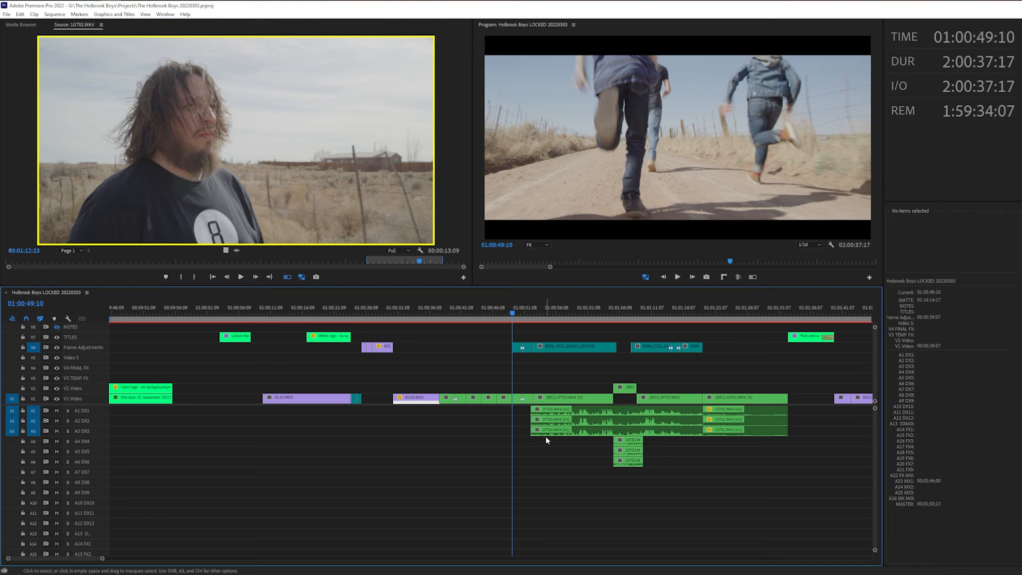
Untarget V6 and step the playhead forward to the edit point at 01:01:19:10
key(alt+6)
key(Down)
key(Down)
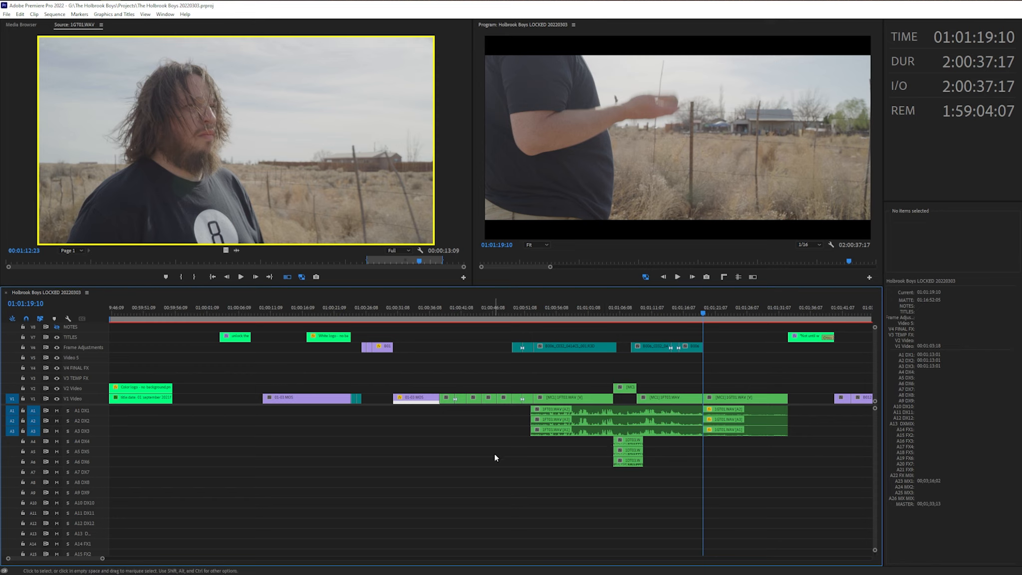
Target A4 and step the playhead back through the edit points to 00:59:58:01, then forward to the next one
key(alt+4)
key(Up)
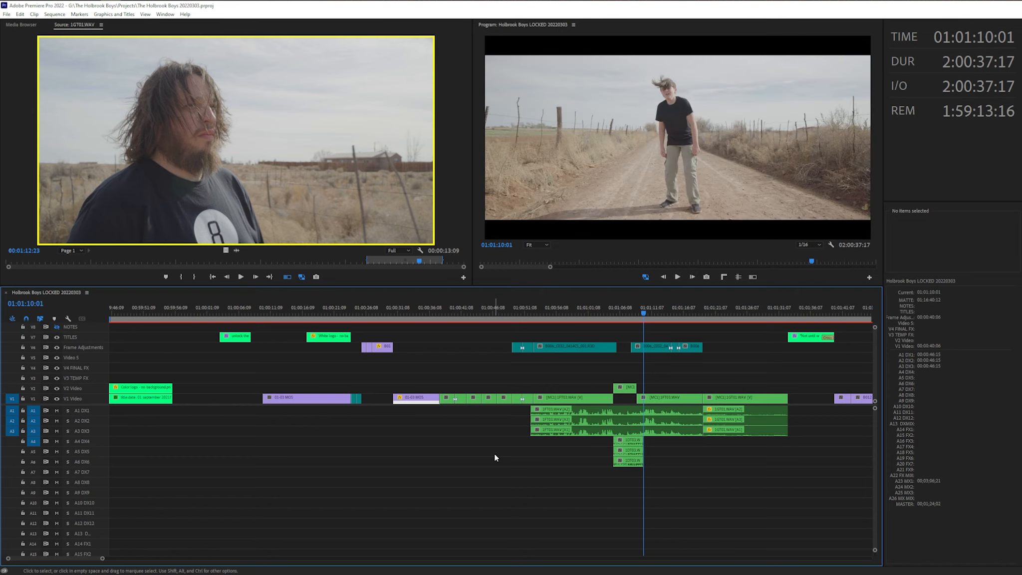
key(Up)
key(Up)
key(Up)
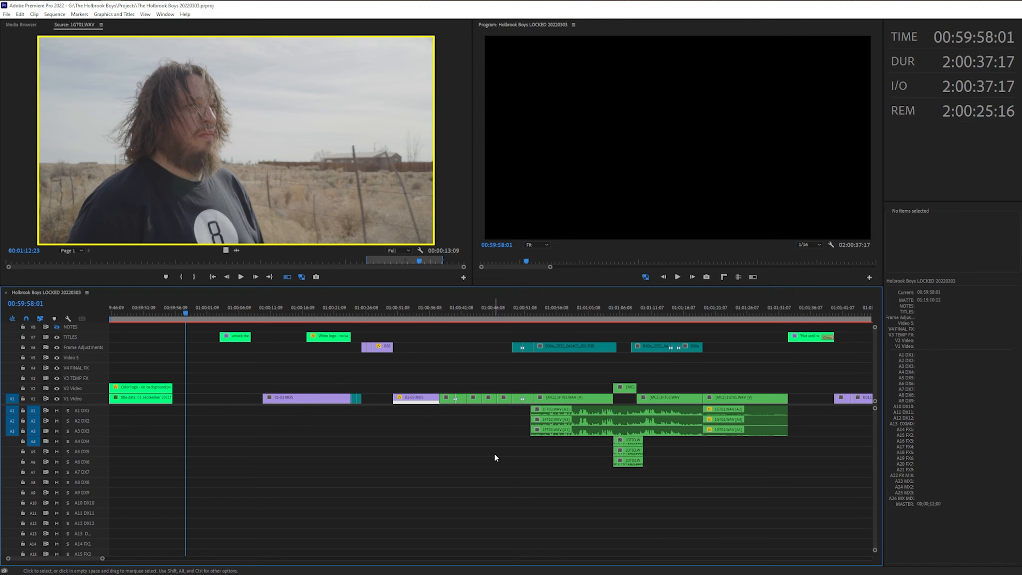
key(Down)
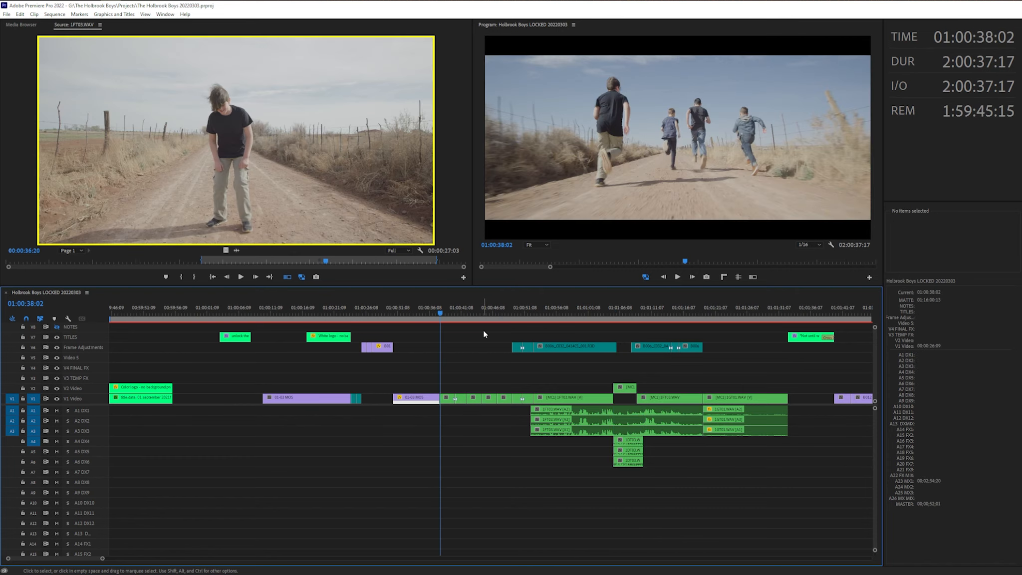
Look up the Match Frame command and match the sequence frames at 01:00:45:20 and 01:00:39:08 in the source monitor
drag(480, 310, 489, 310)
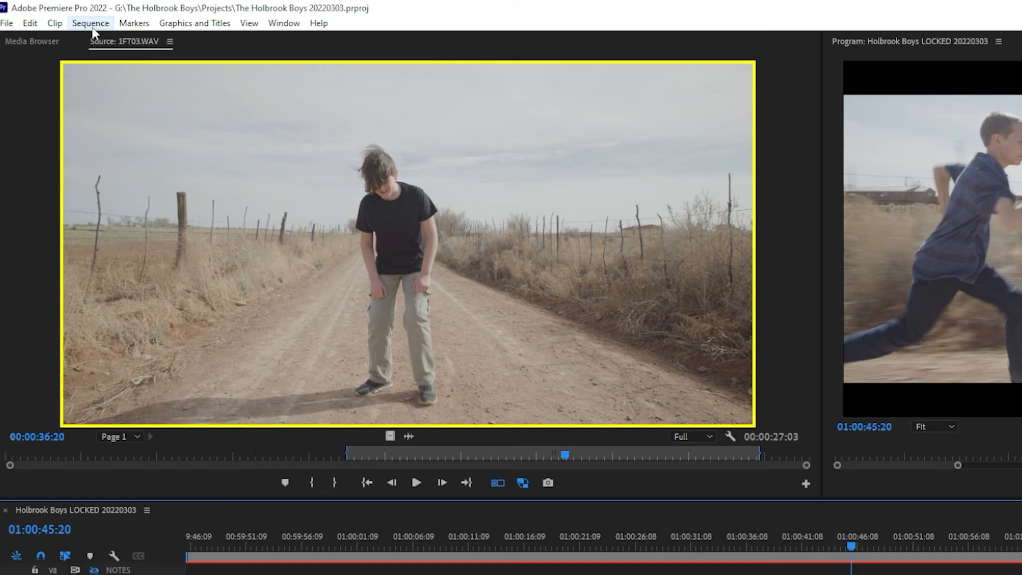
click(55, 13)
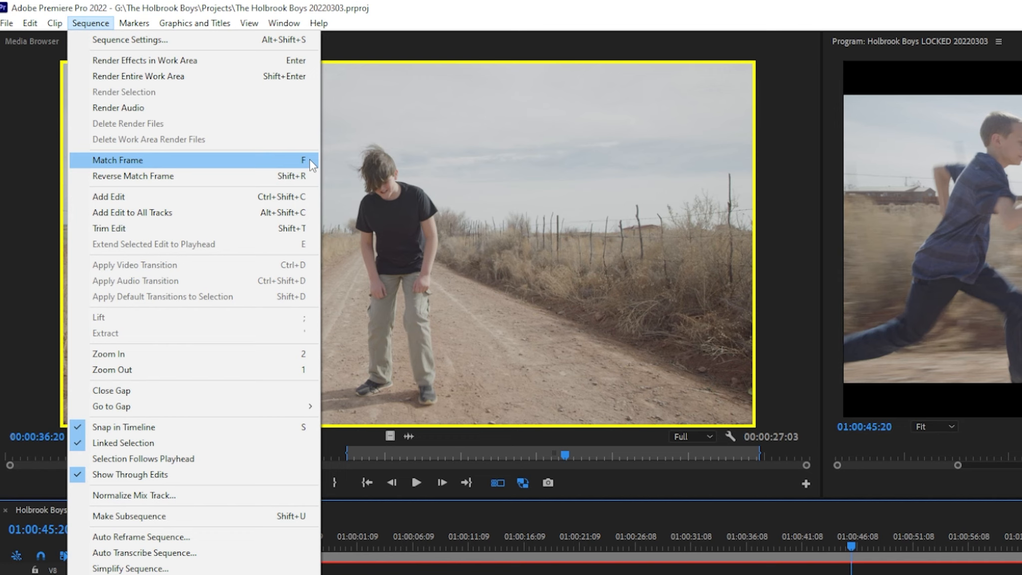
click(628, 328)
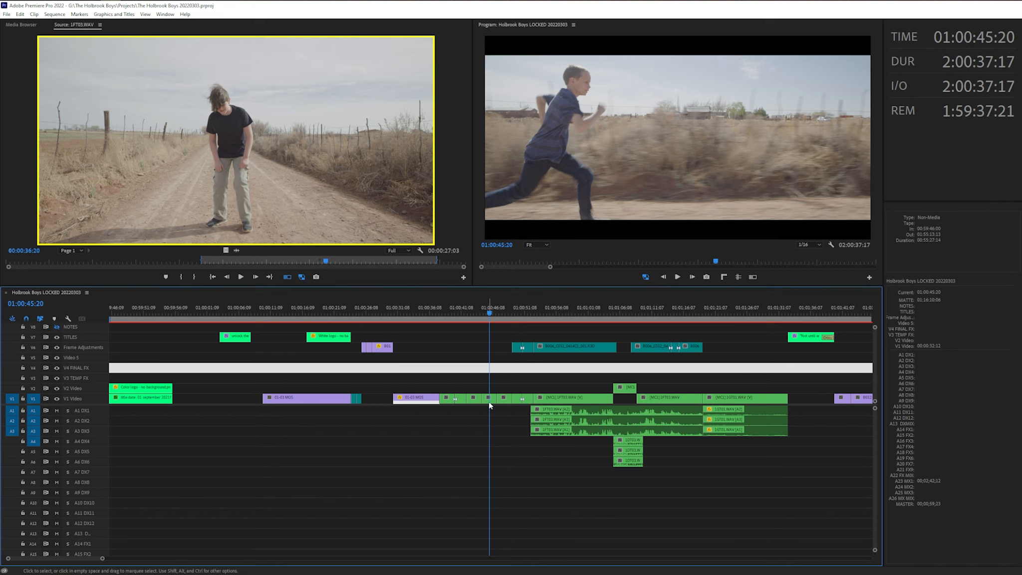
double_click(528, 399)
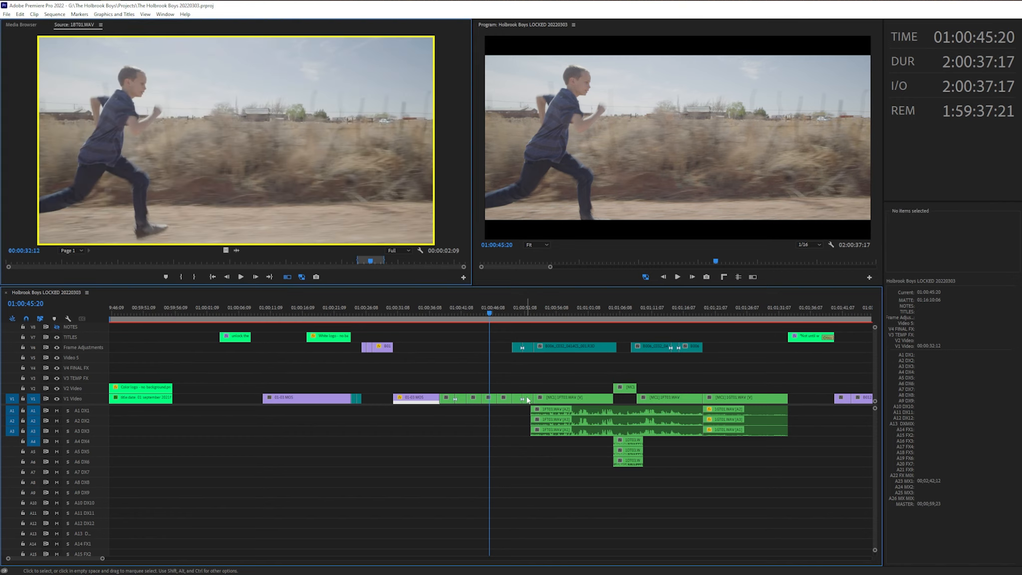
click(450, 315)
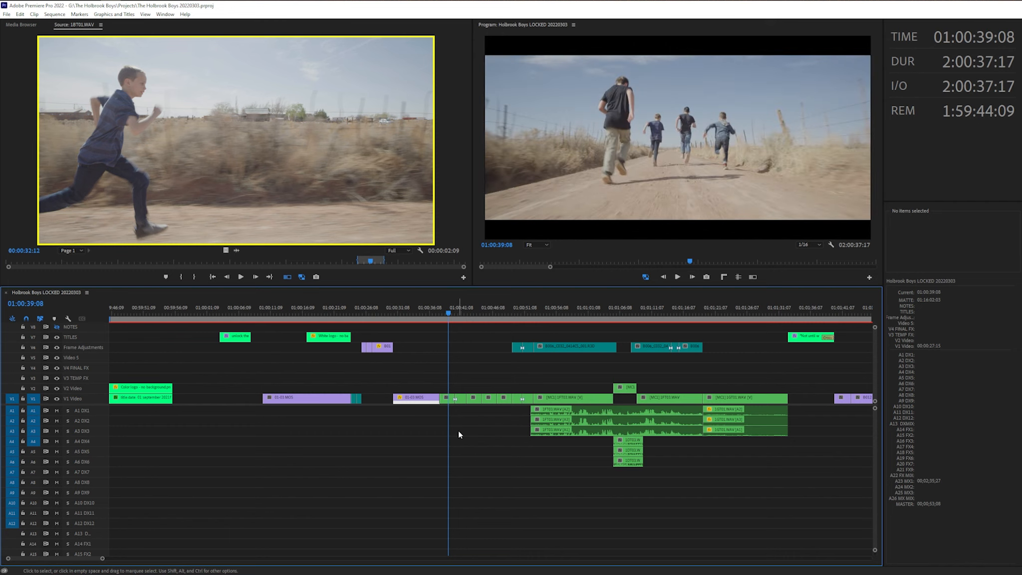
key(f)
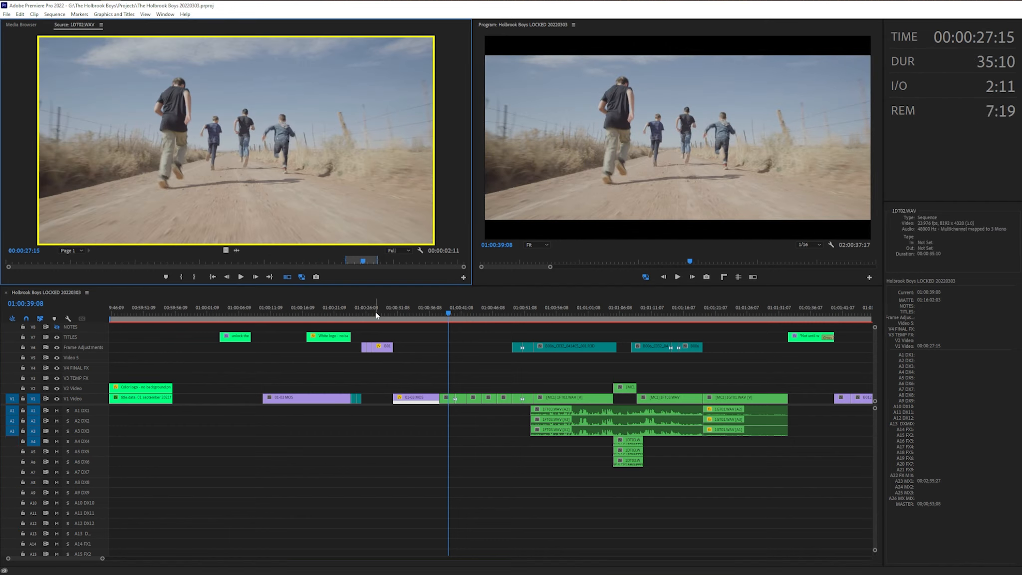
Target V6 and match the frame of its street sign clip at 01:00:28:13 in the source monitor
click(379, 314)
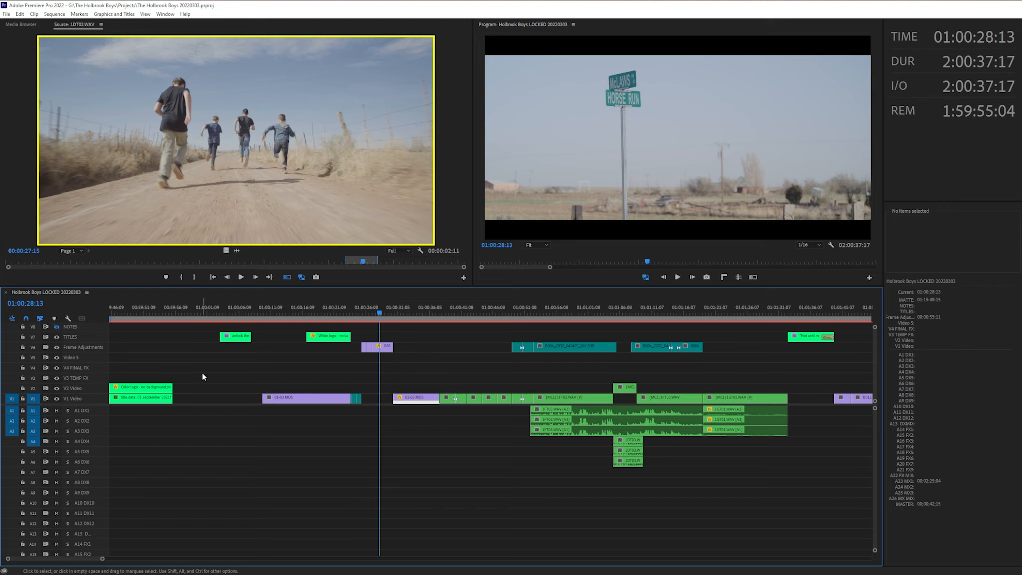
key(6)
key(f)
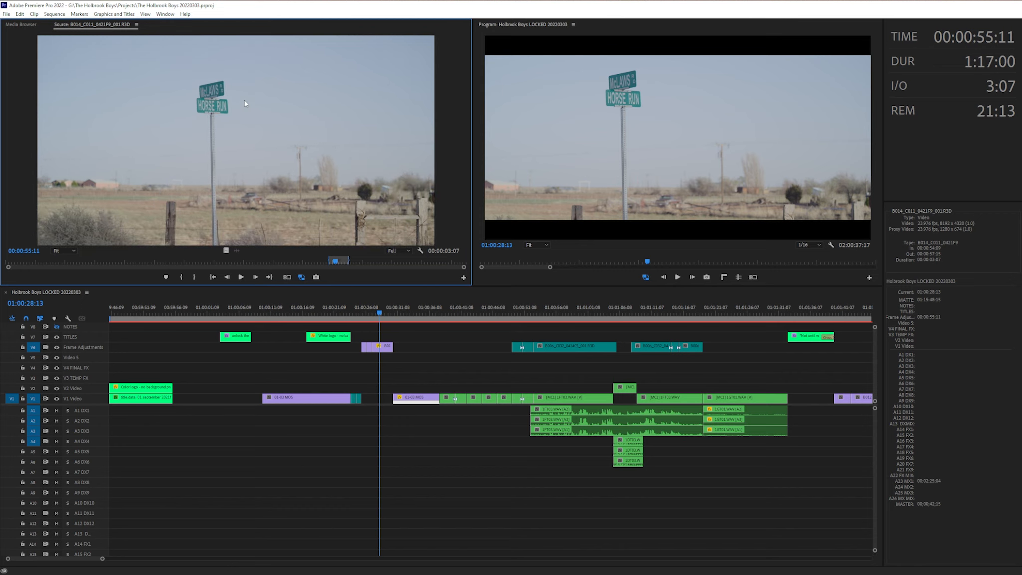
Untarget V6 and A4, and match the frame at 01:01:06:16 from the clip on A1 to A3
click(623, 314)
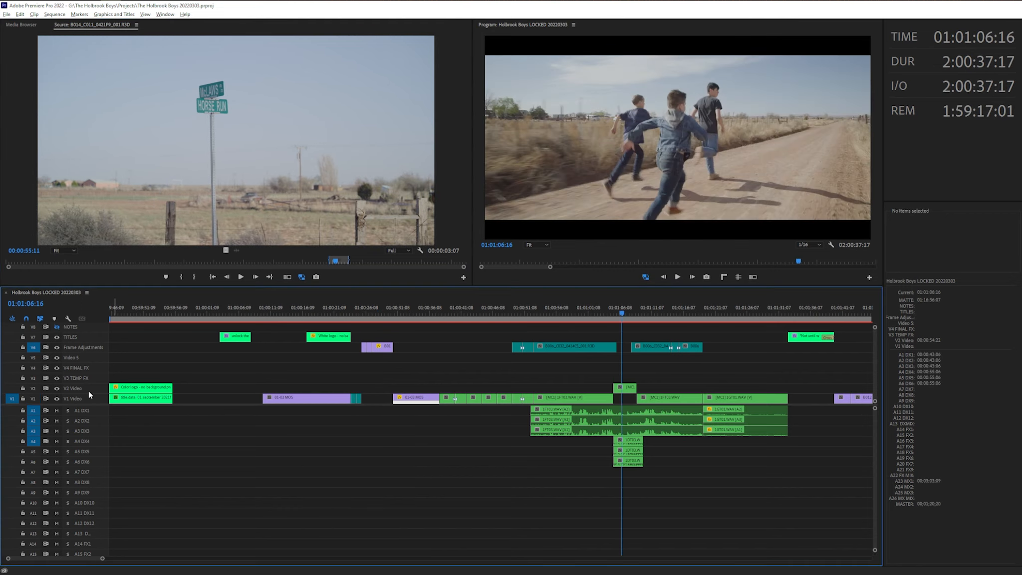
key(6)
key(shift+4)
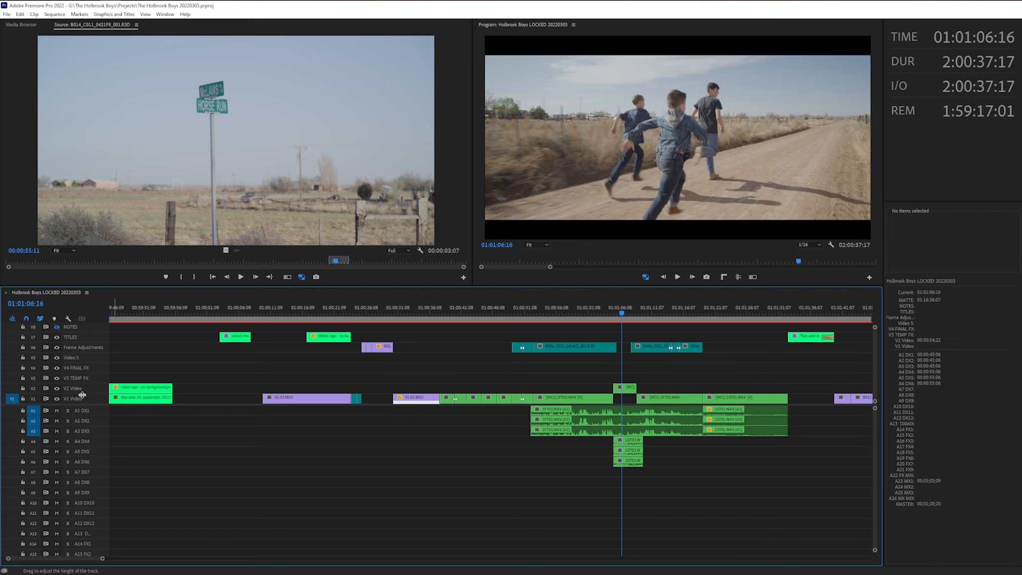
key(f)
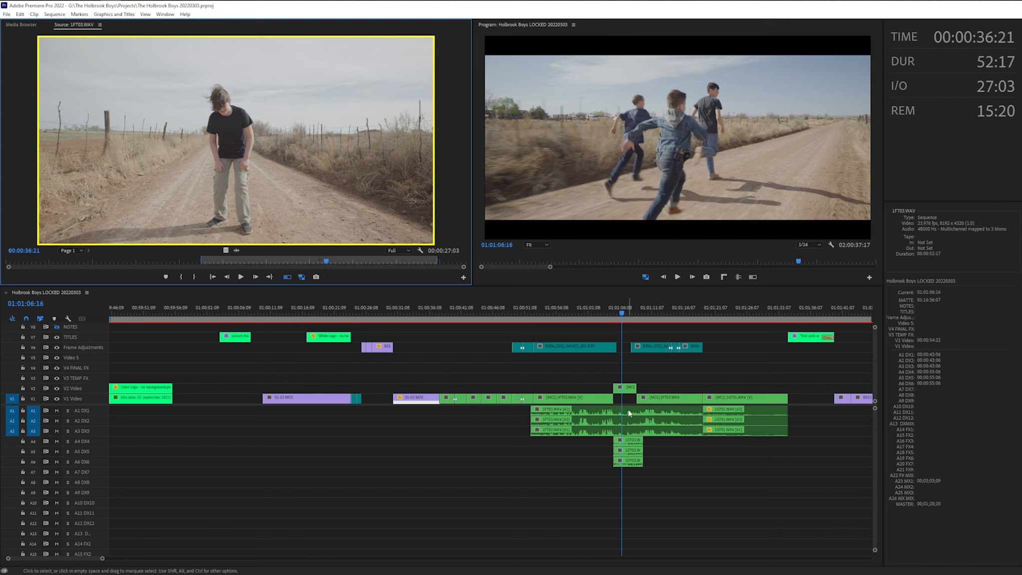
Select the 1FT03.WAV clip and compare its frame at 01:01:03:22 with the sequence frame at 01:01:06:10
click(629, 414)
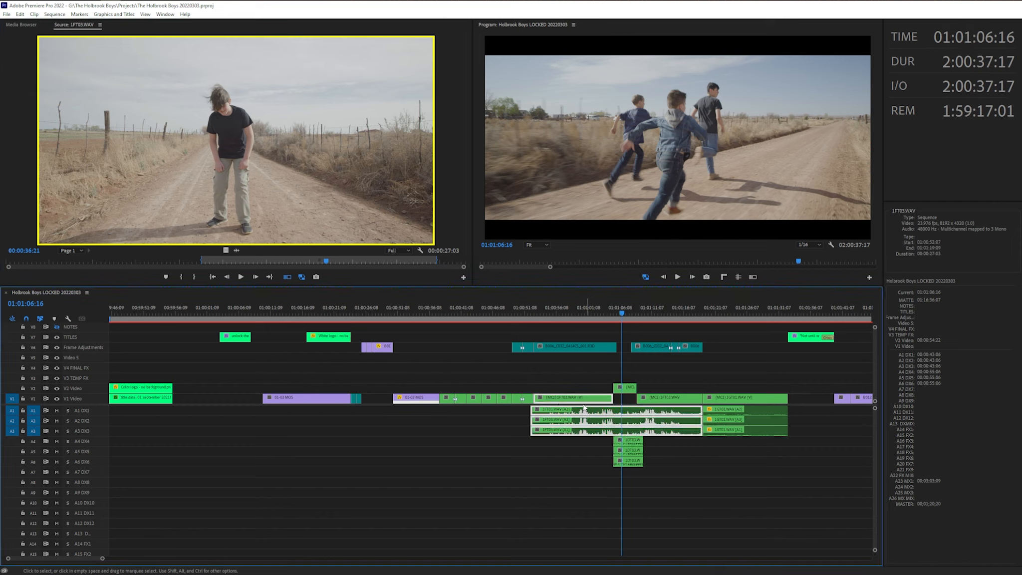
click(606, 313)
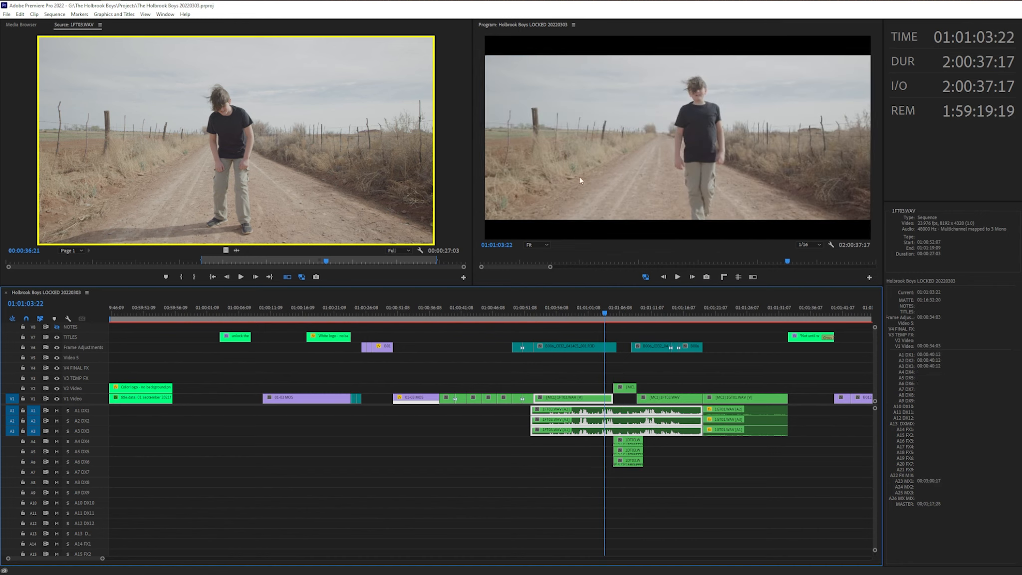
drag(604, 314, 622, 315)
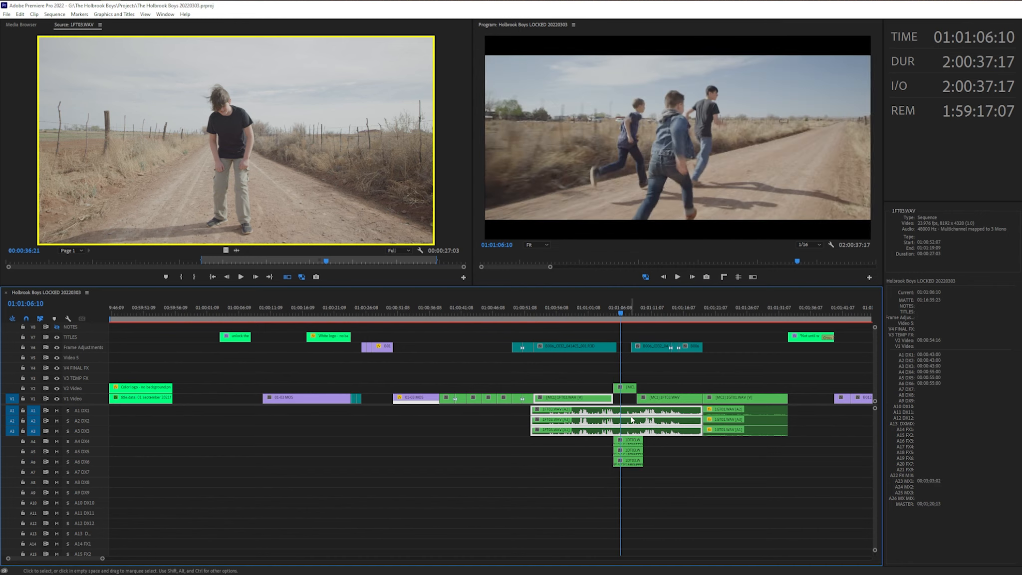
Target only A4 to match the frame of the 1DT03.WAV clip at 01:01:06:10, and select that clip
click(392, 488)
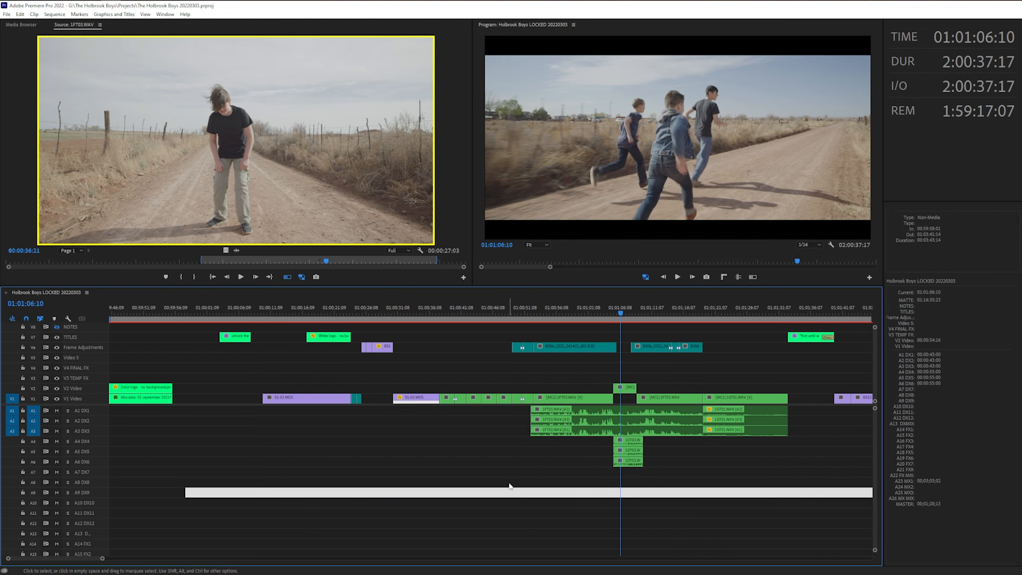
key(ctrl+9)
key(ctrl+4)
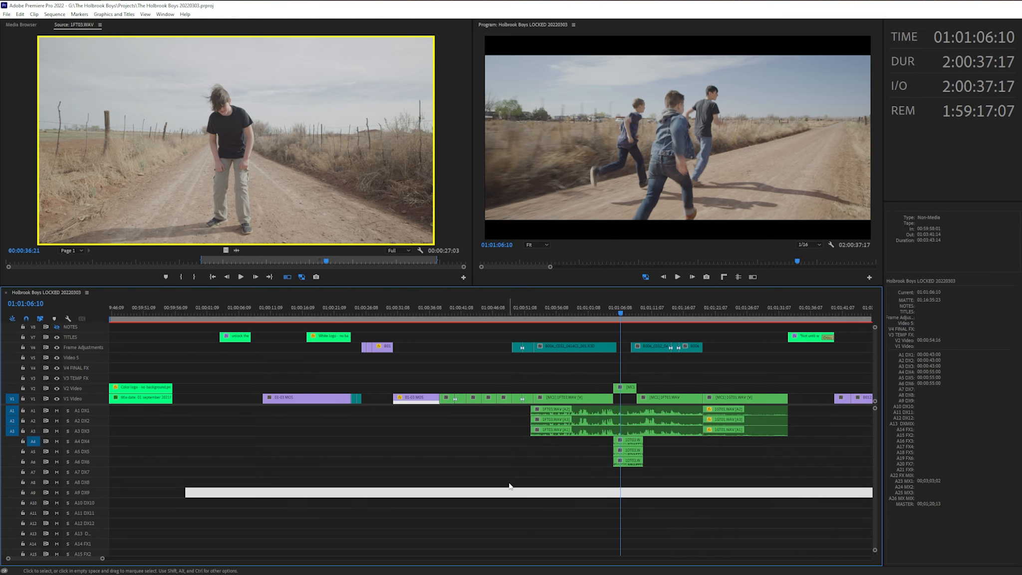
double_click(632, 449)
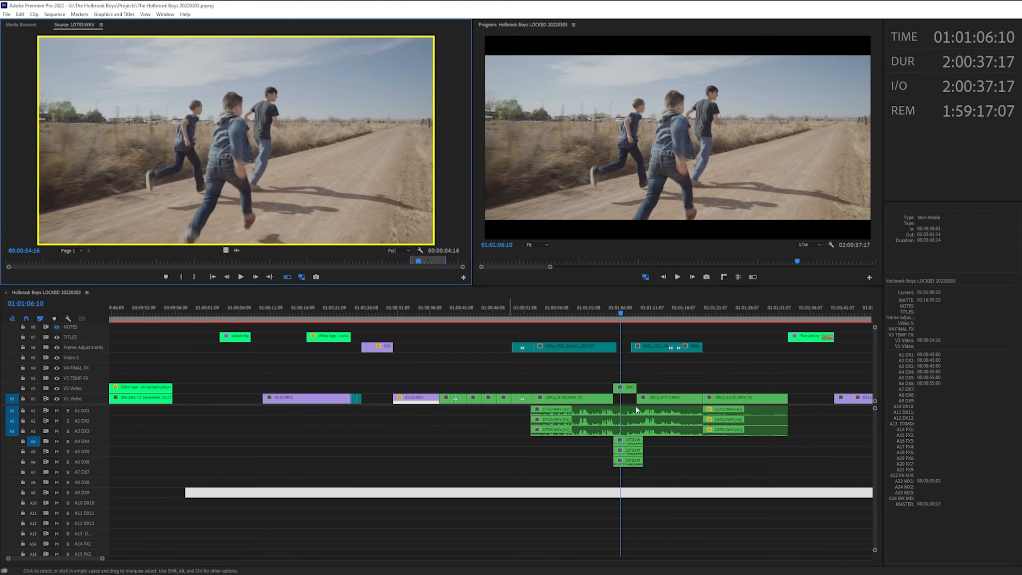
click(632, 450)
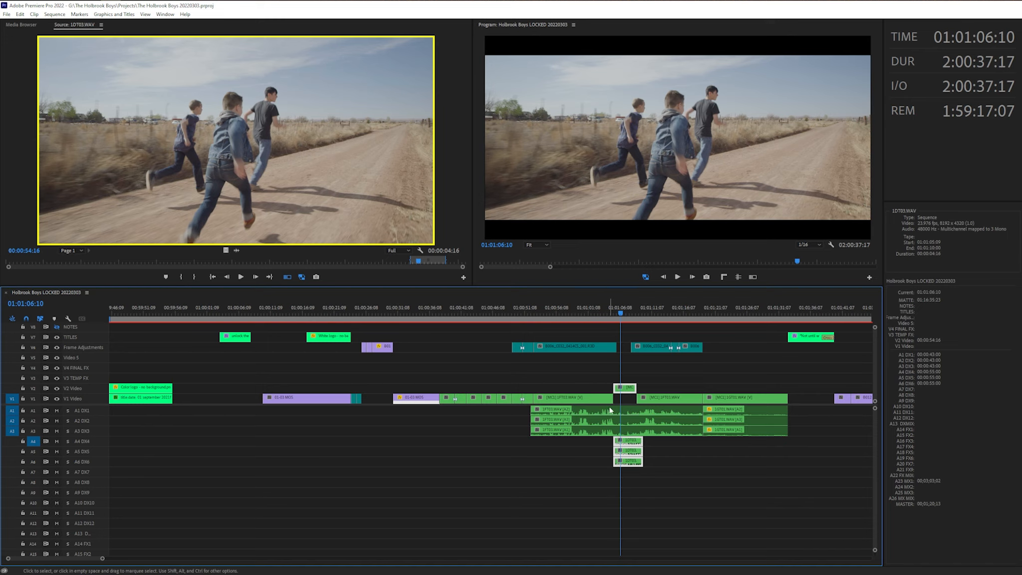
click(698, 464)
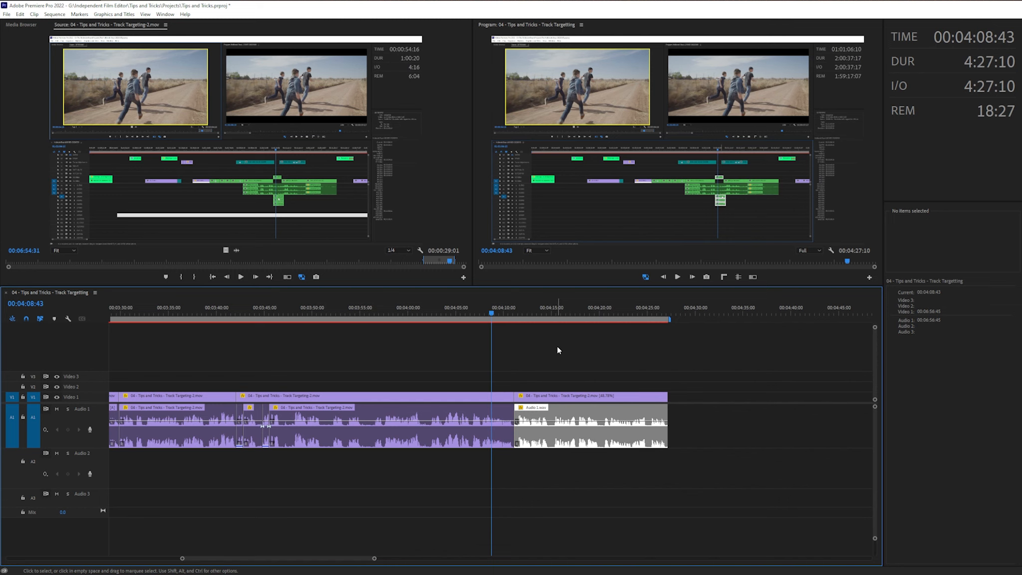
Open the keyboard shortcuts settings and search the commands for "select clip"
key(ctrl+alt+k)
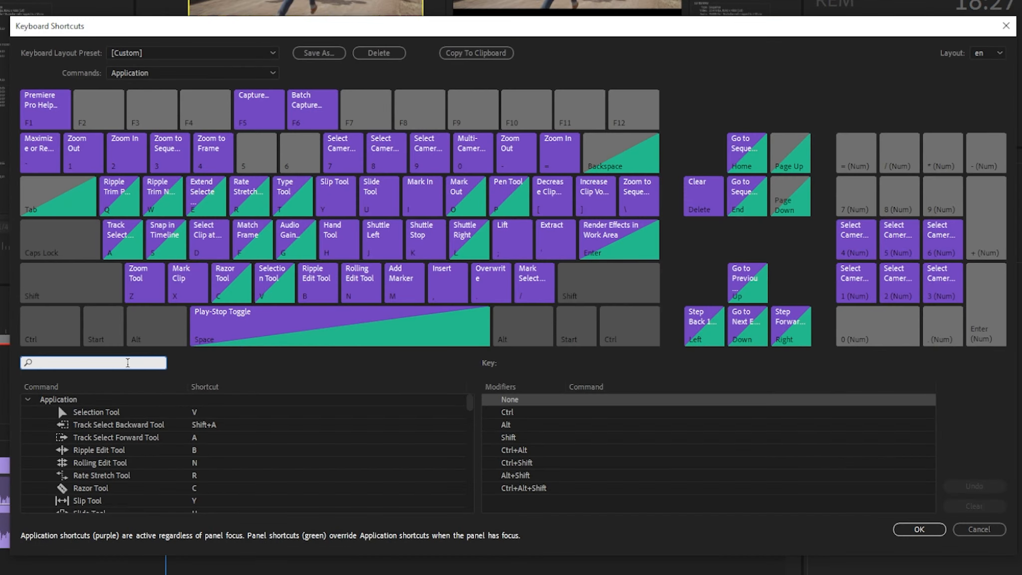
text(select)
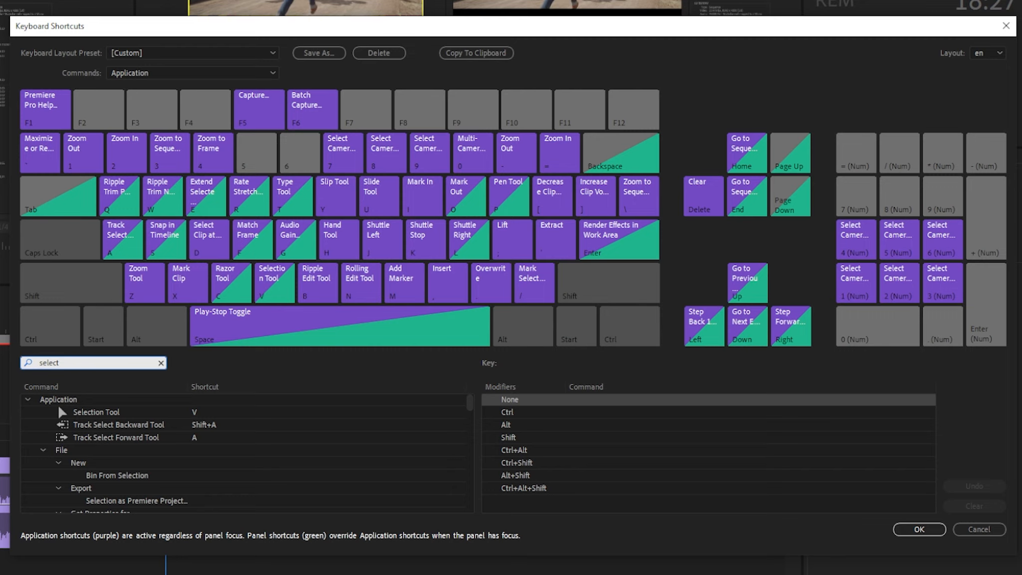
text( clip)
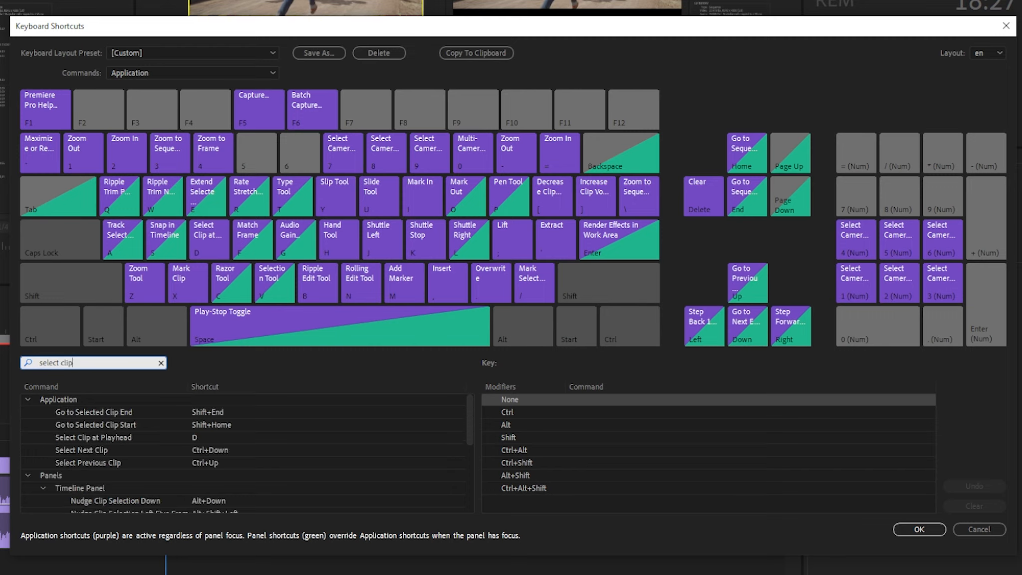
Narrow the command search to "select clip at", close the shortcuts settings, and select the V1 and A1 clips at 00:04:14:02
text( at)
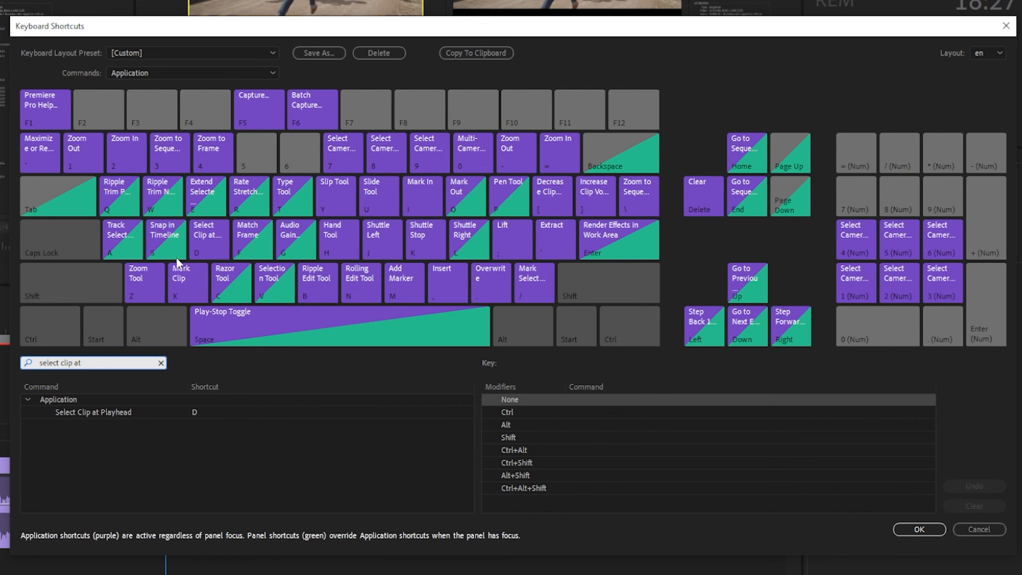
key(Return)
click(542, 310)
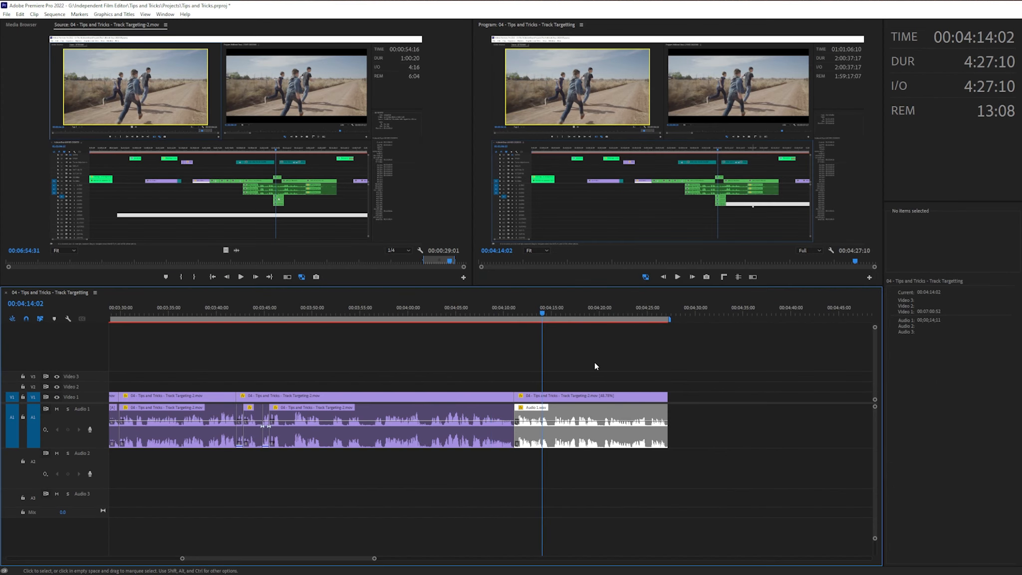
key(d)
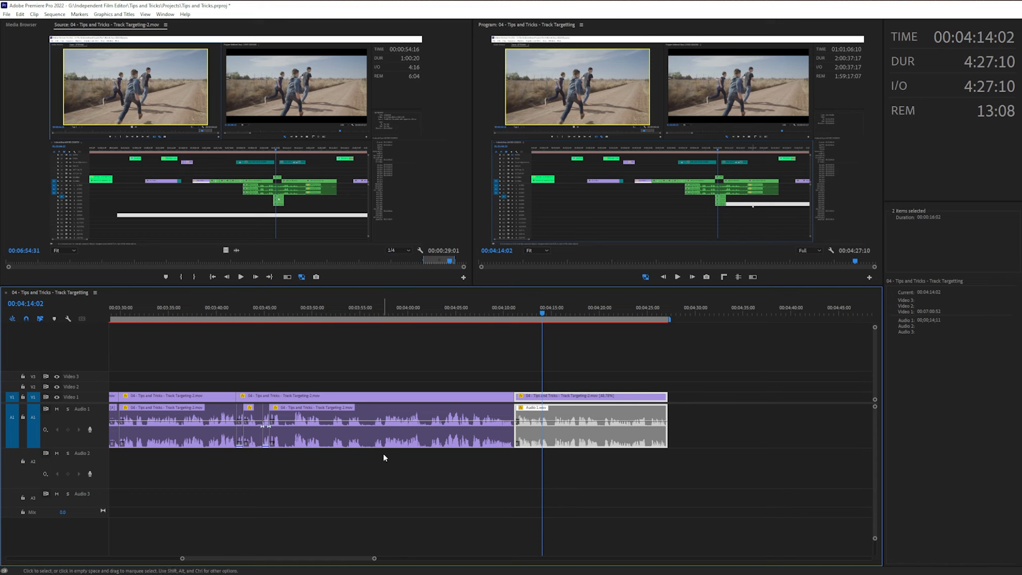
Copy the last Audio 1.wav clip from A1 onto A2, and select the V1 and A1 clips at the playhead
click(593, 456)
drag(593, 433, 603, 455)
click(621, 361)
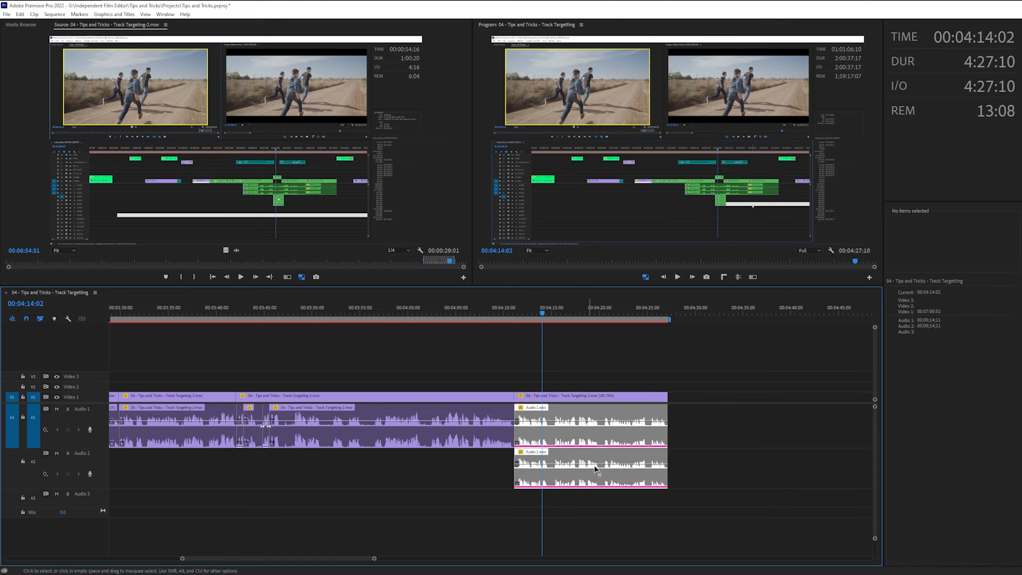
click(591, 415)
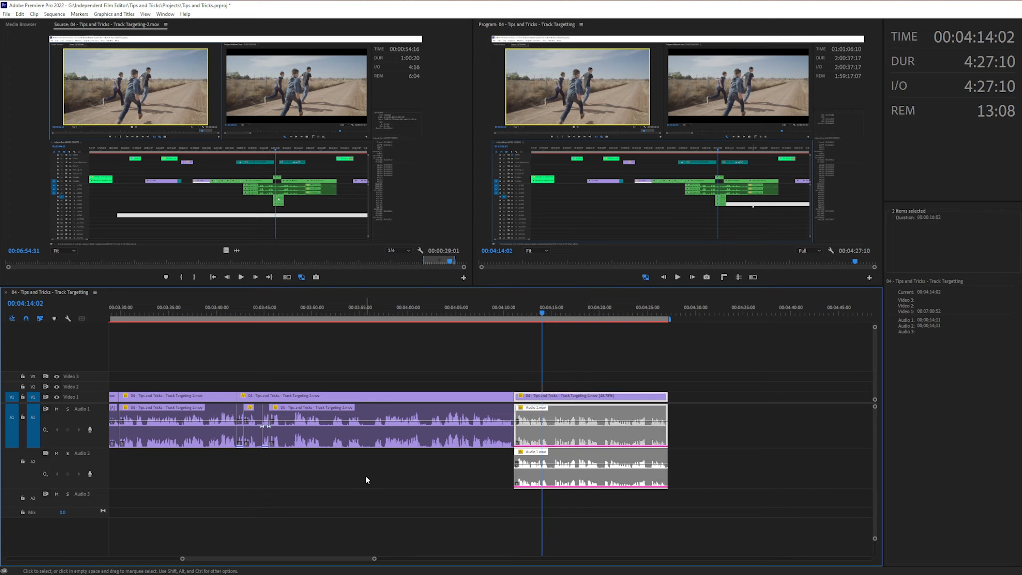
Target A2 as well, and select the clips at the playhead on V1, A1 and A2 together
key(2)
click(606, 362)
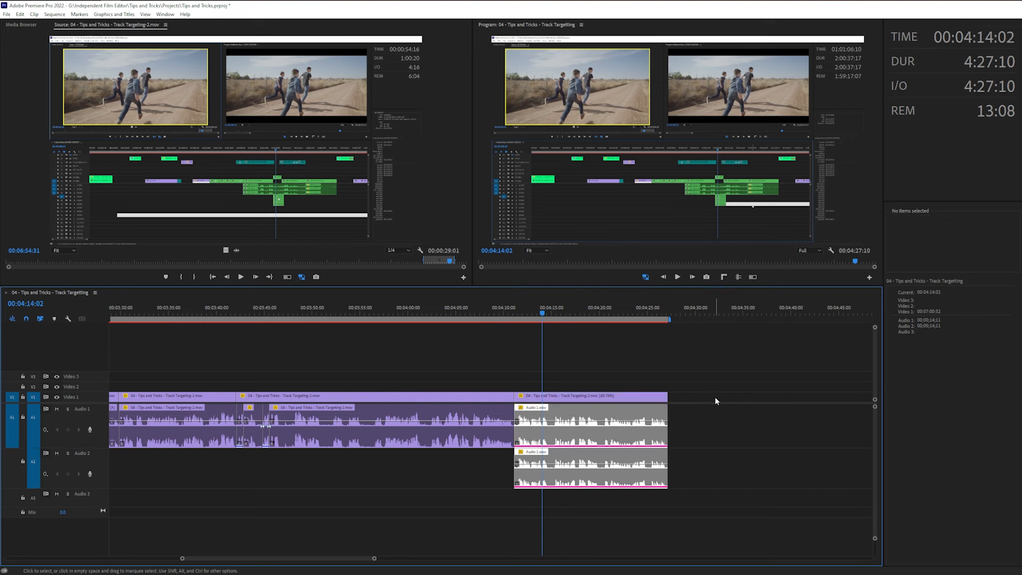
key(d)
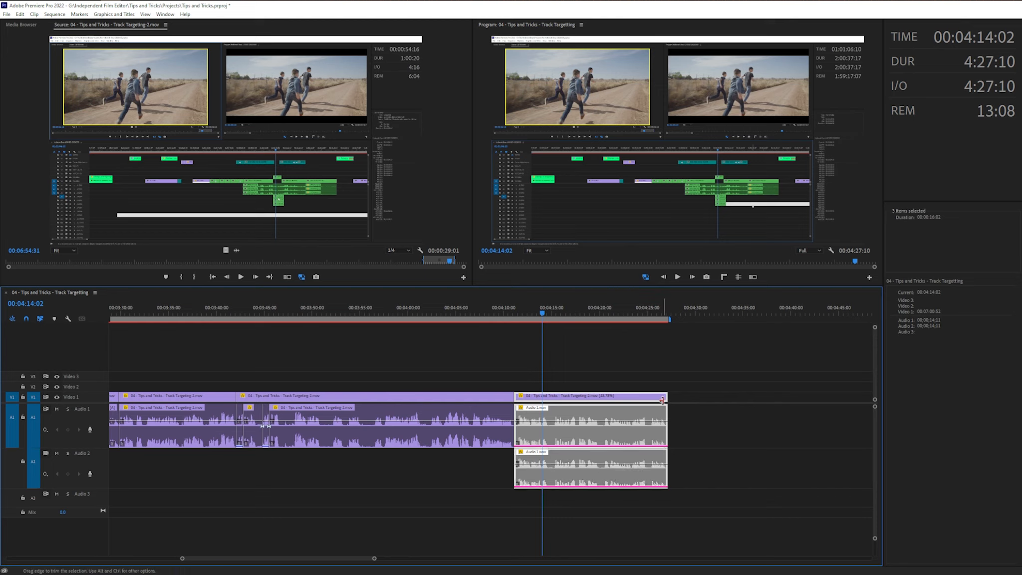
Delete the audio copy on A2 and shift the last V1 and A1 clips about 5 seconds later to leave a gap
click(594, 473)
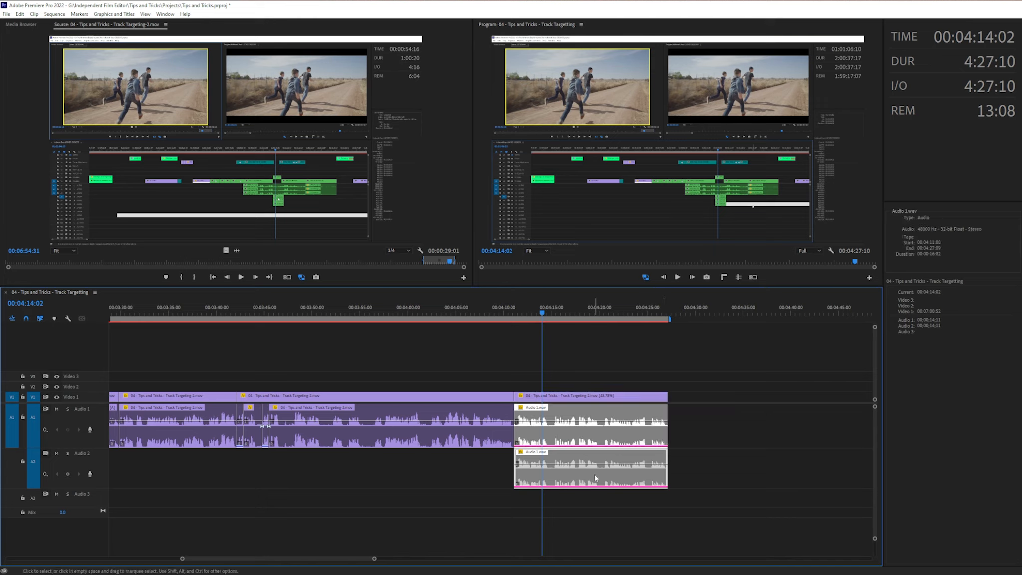
key(Delete)
drag(550, 396, 602, 396)
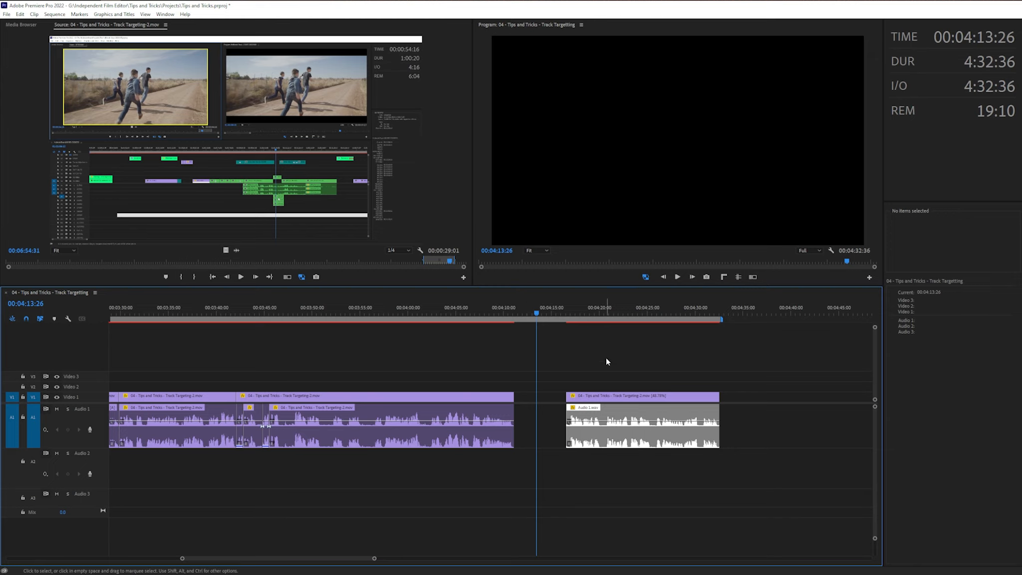
Select the timeline gap at the playhead, 00:04:13:26, and delete it
key(d)
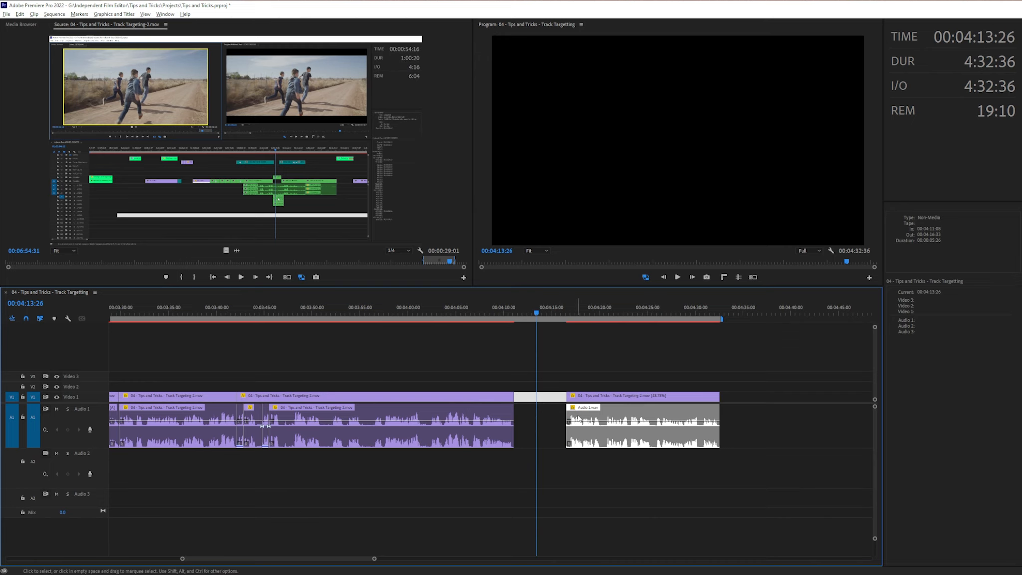
key(Delete)
Copy the last Audio 1.wav clip onto A2 again, and place the playhead in the gap at 00:04:13:44
drag(533, 446, 598, 473)
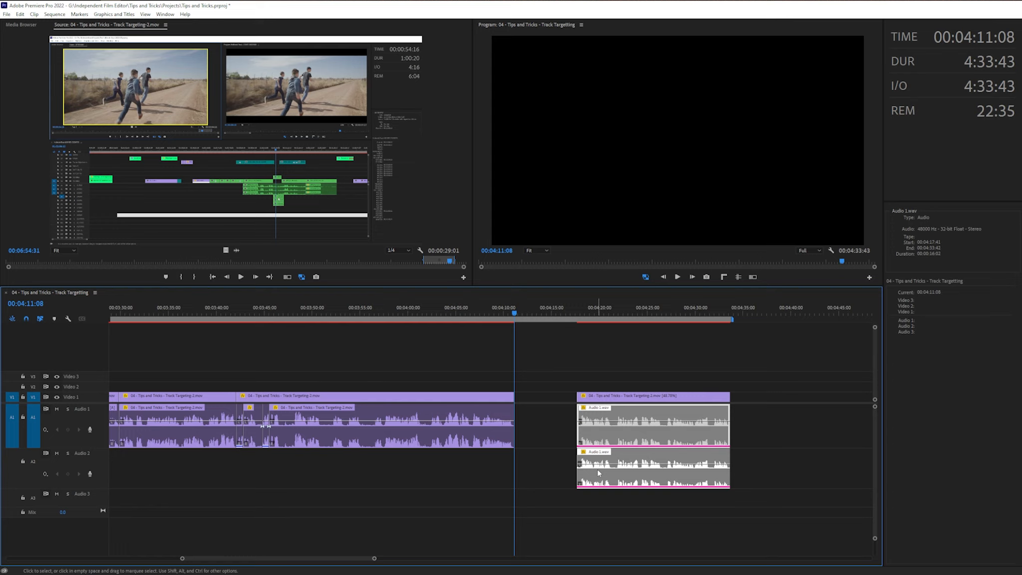
click(540, 313)
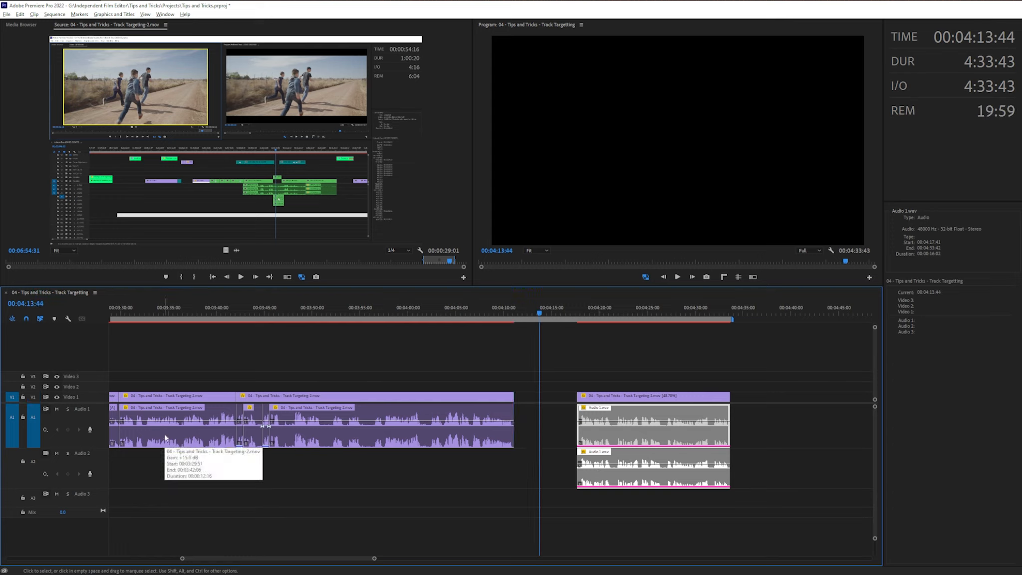
Leave only A2 targeted, and select the empty space on A2 before the copied audio clip
key(ctrl+9)
key(alt+2)
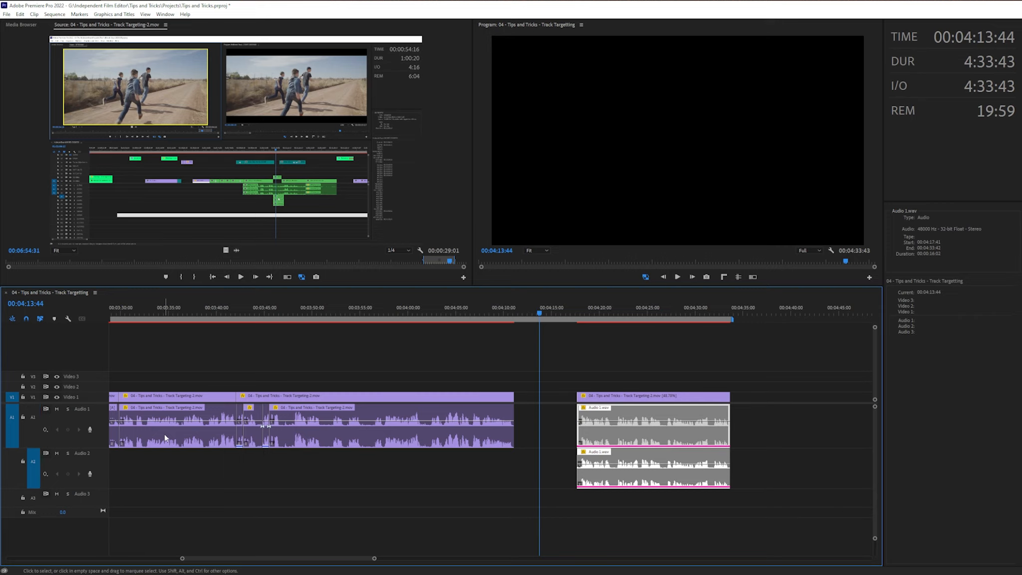
click(536, 467)
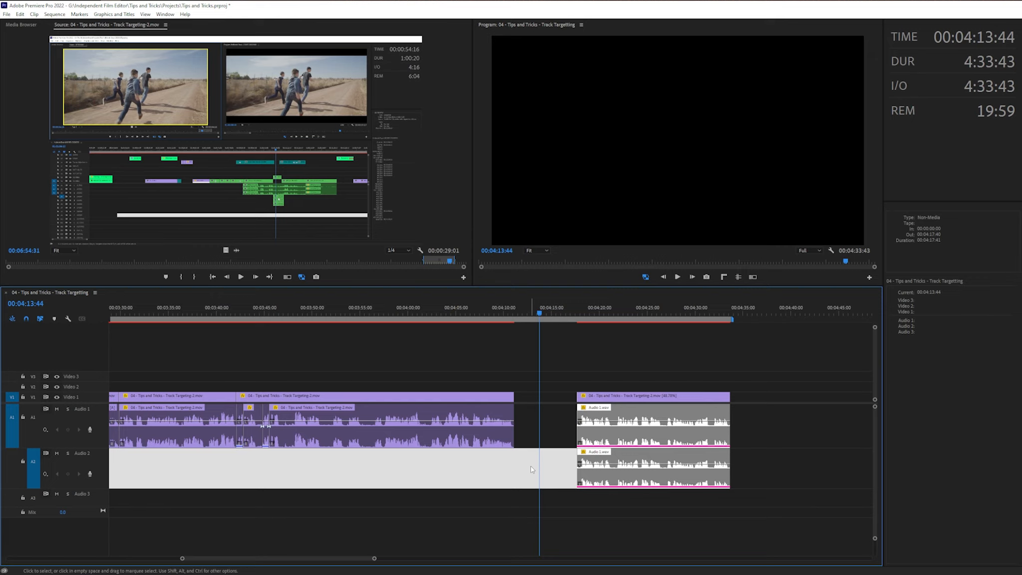
Target V1 and A1 again, and select and delete the gap at the playhead before the last clips
key(alt+1)
key(ctrl+1)
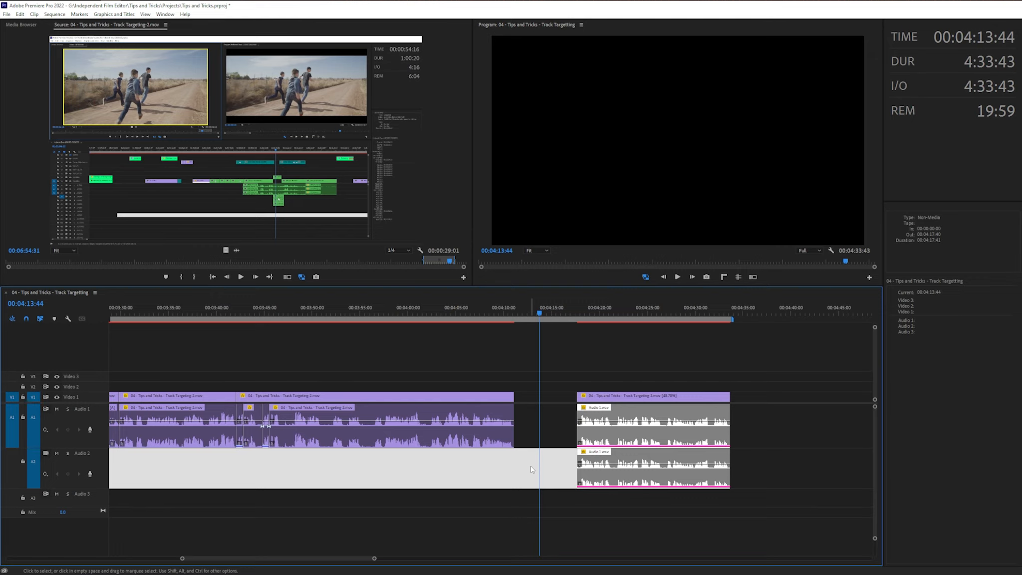
key(d)
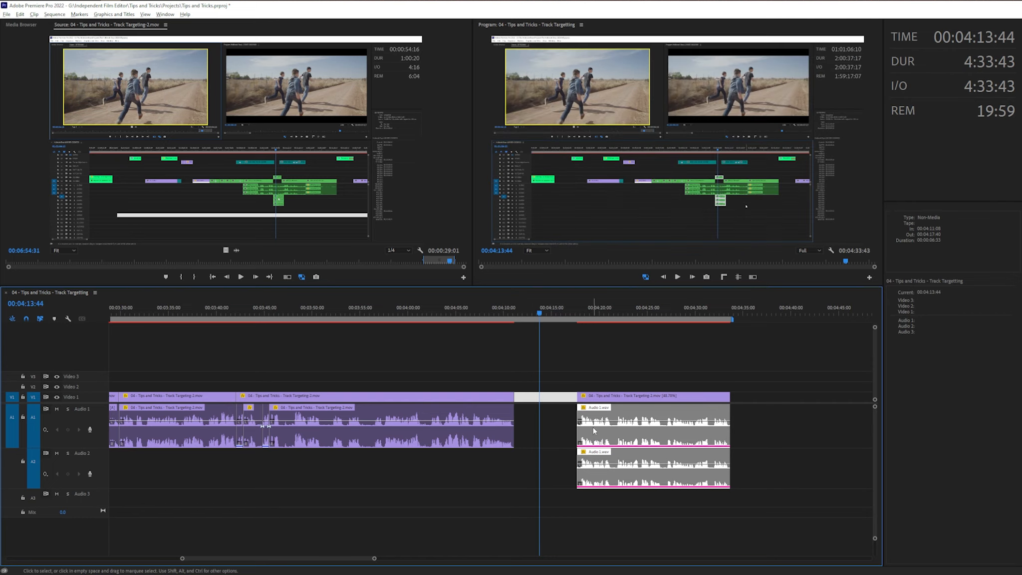
key(Delete)
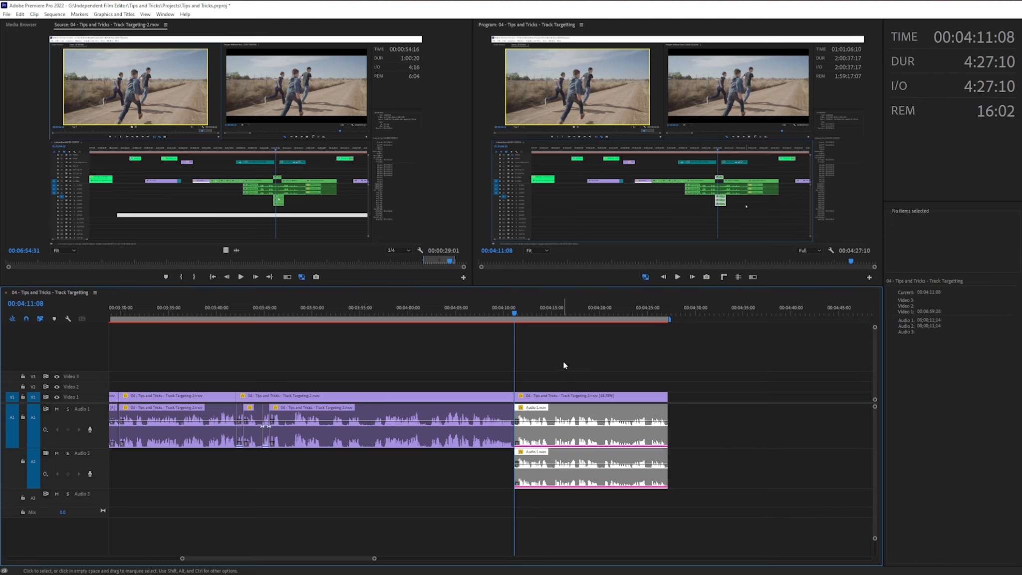